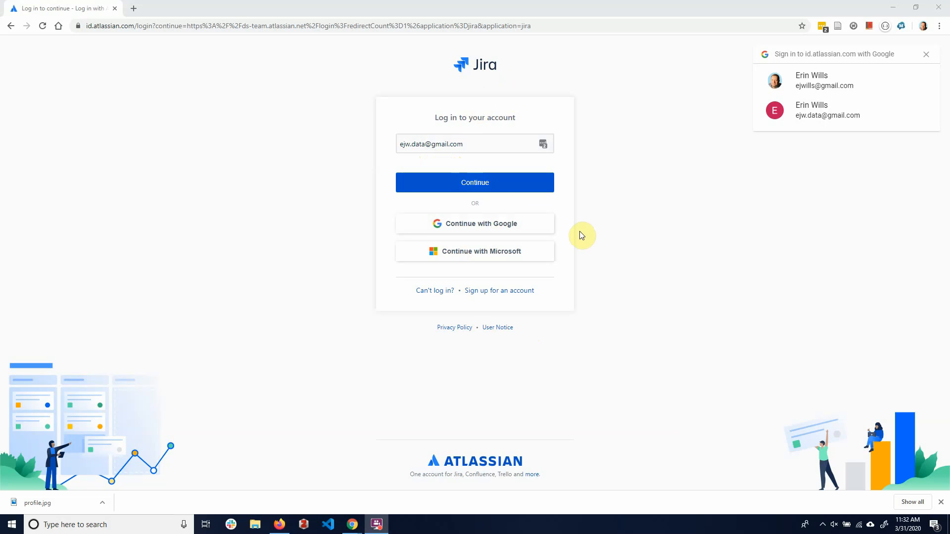
Log in to the Atlassian account, filling in the account password from the saved LastPass entry
{"action": "left_click", "coordinate": [476, 191]}
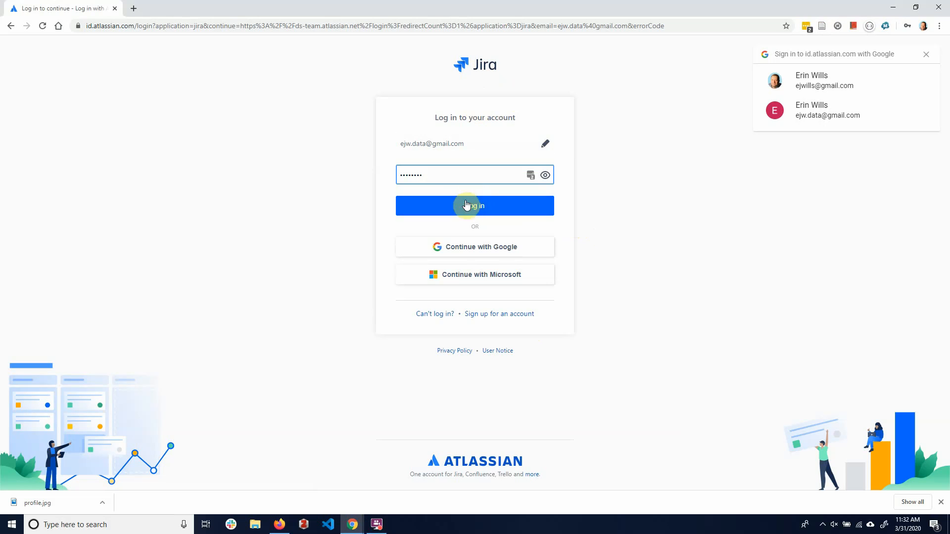
{"action": "left_click", "coordinate": [531, 176]}
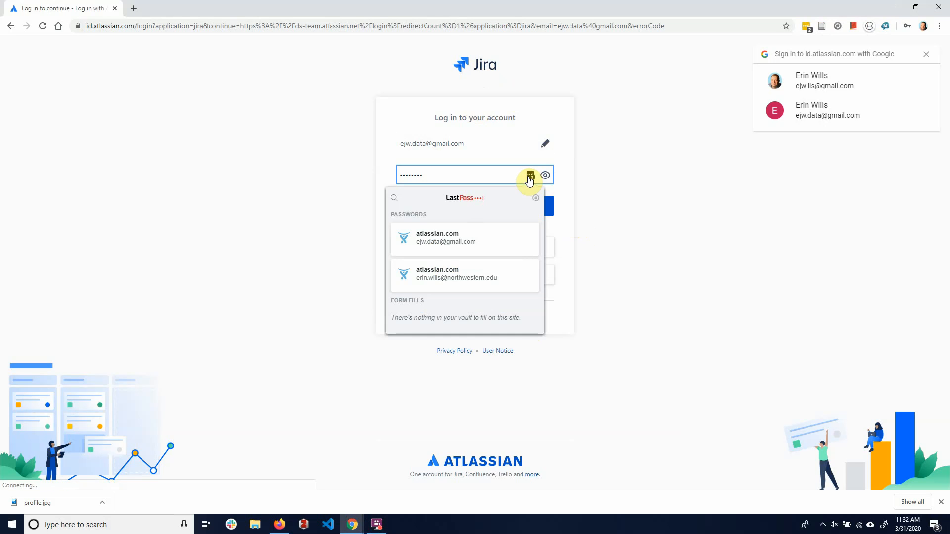
{"action": "left_click", "coordinate": [423, 237]}
{"action": "left_click", "coordinate": [477, 207]}
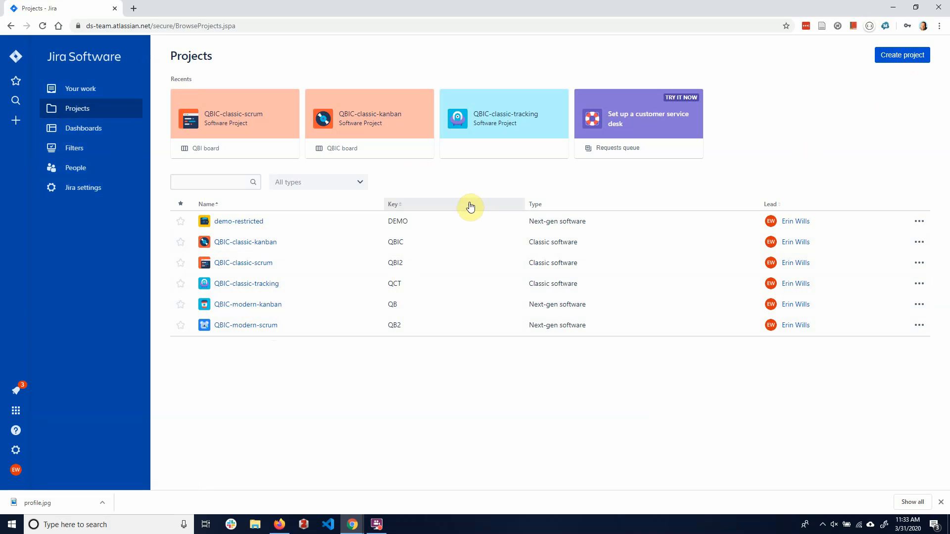
Start a new next-gen project, name it demo2 and set its key to DEM2
{"action": "left_click", "coordinate": [909, 56]}
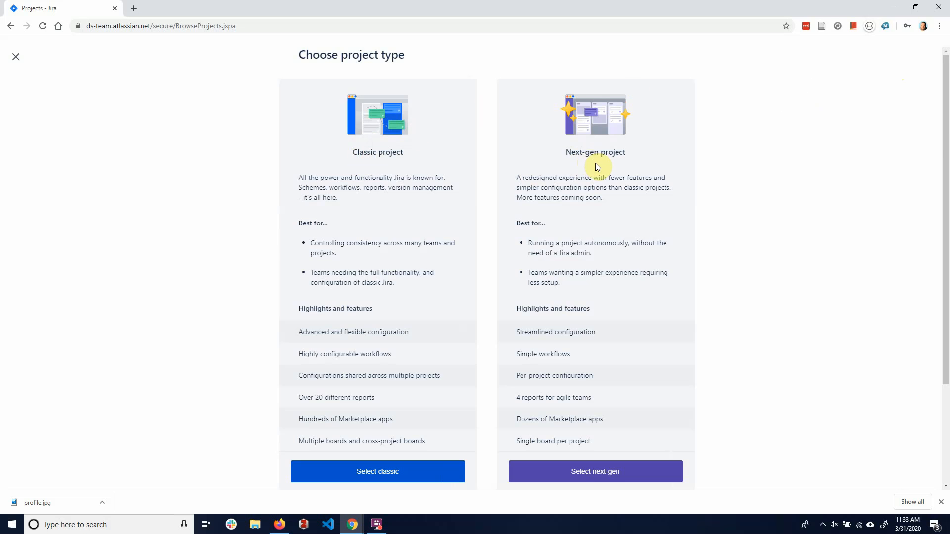
{"action": "scroll", "coordinate": [598, 171], "scroll_direction": "down", "scroll_amount": 3}
{"action": "left_click", "coordinate": [604, 469]}
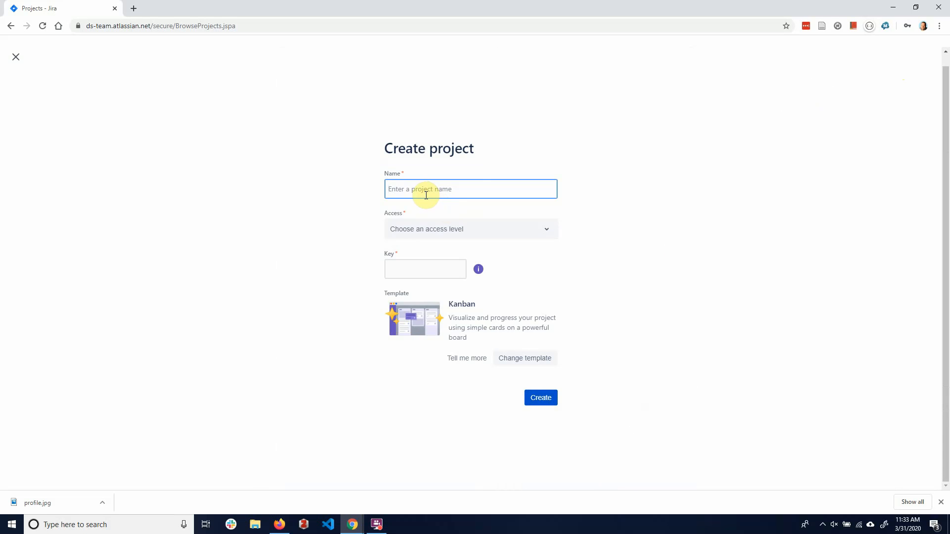
{"action": "type", "text": "d"}
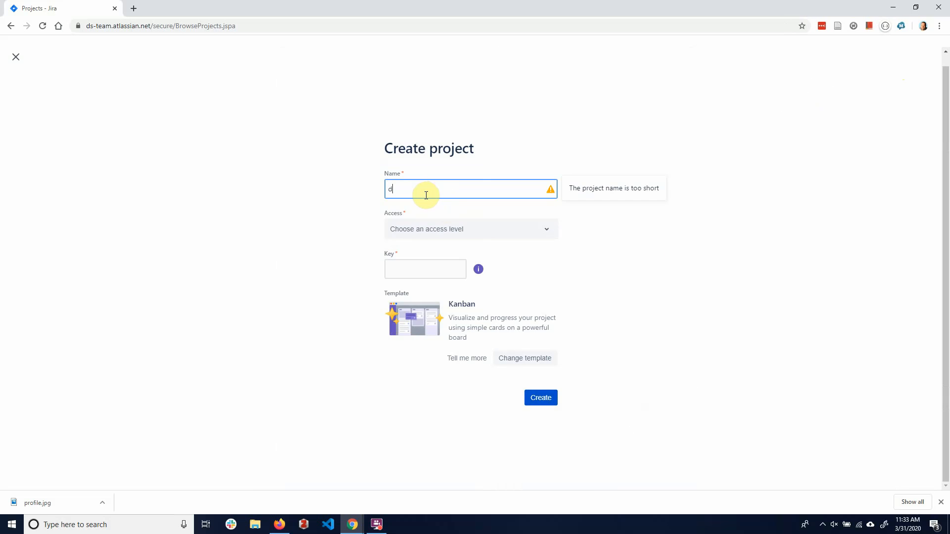
{"action": "type", "text": "emo2"}
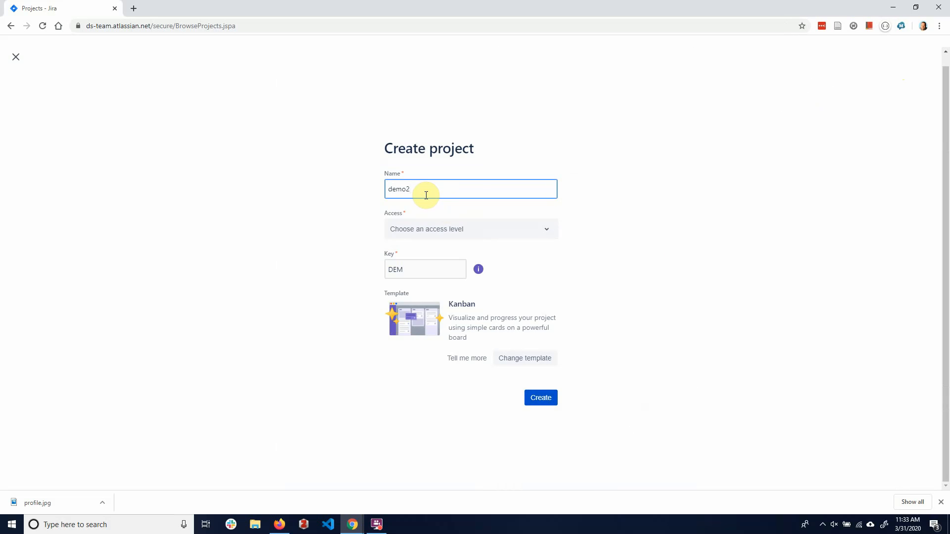
{"action": "left_click", "coordinate": [416, 268]}
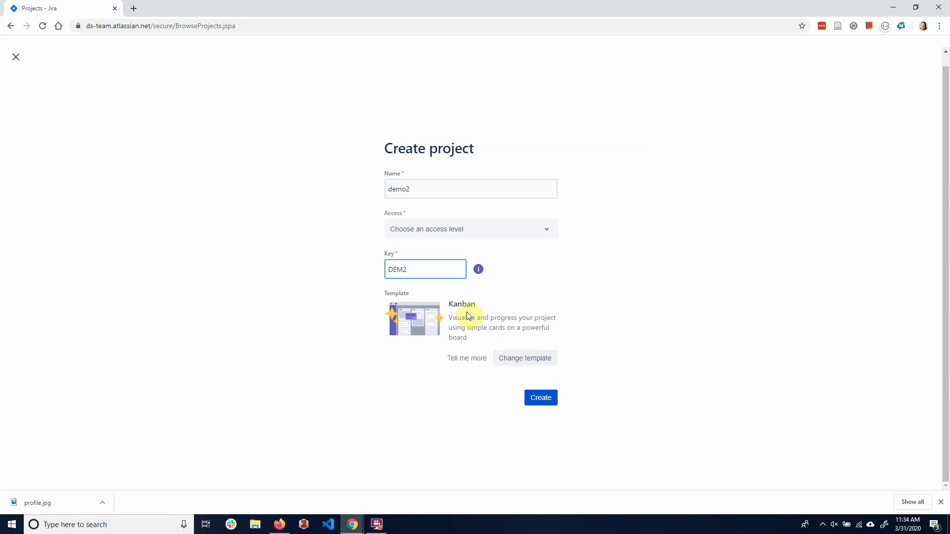
Choose the Kanban template, set the access level to Open and create the project
{"action": "left_click", "coordinate": [509, 357]}
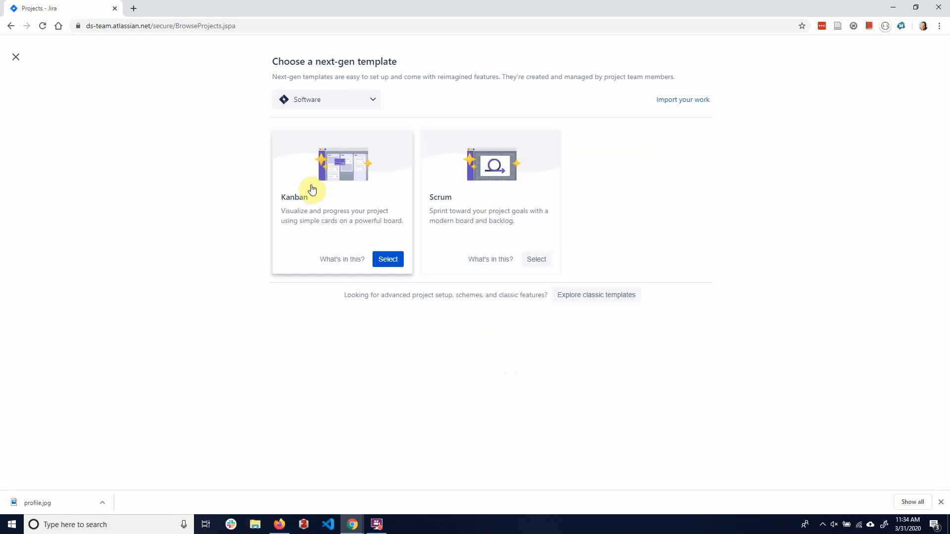
{"action": "left_click", "coordinate": [385, 261]}
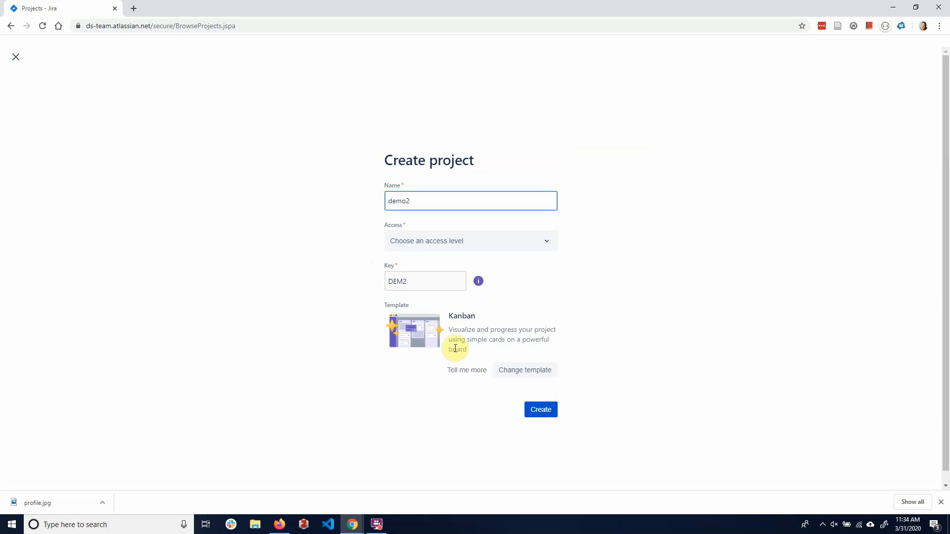
{"action": "left_click", "coordinate": [543, 413]}
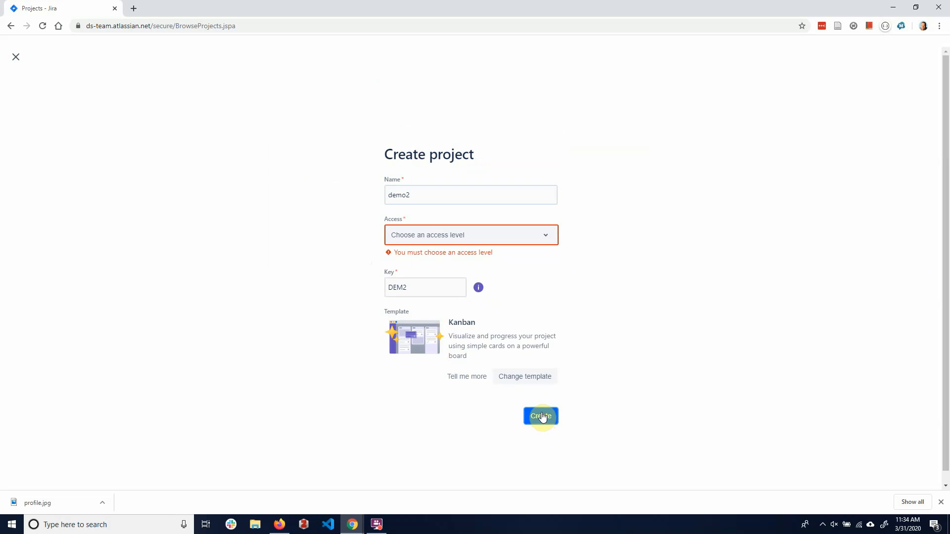
{"action": "left_click", "coordinate": [543, 238]}
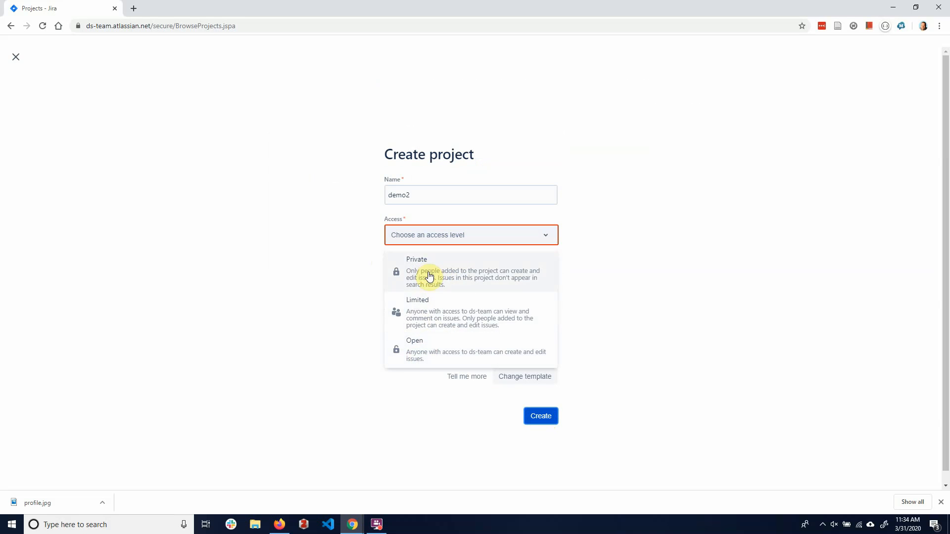
{"action": "left_click", "coordinate": [420, 352]}
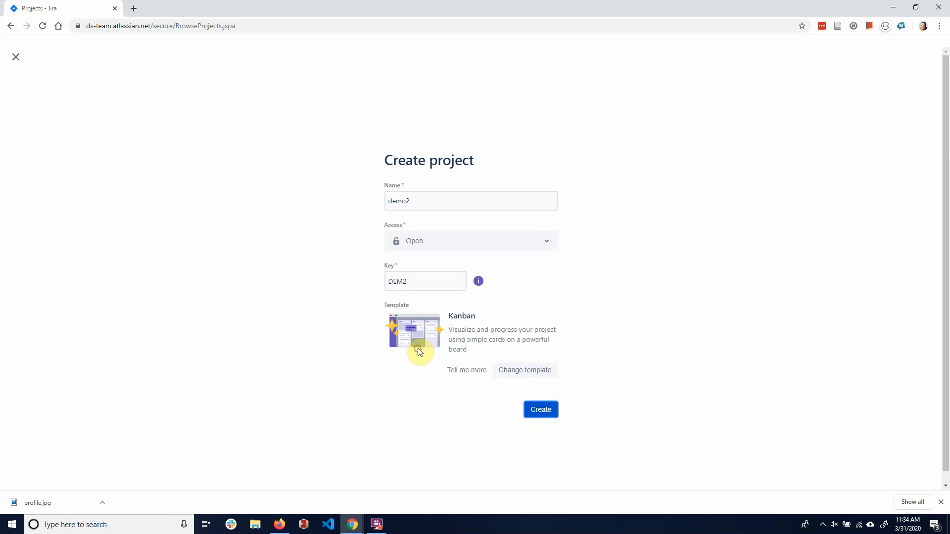
{"action": "left_click", "coordinate": [533, 411]}
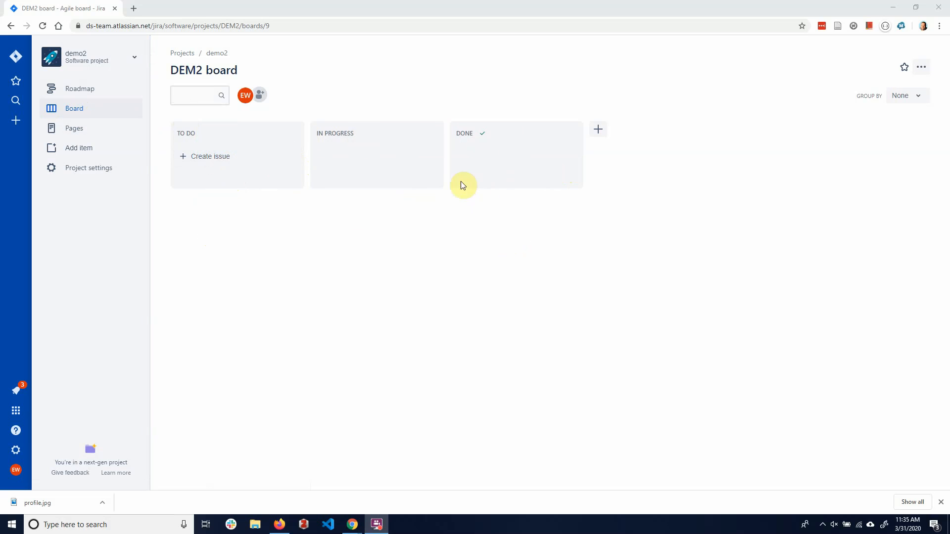
Rename the board's To Do column to Prep and the In Progress column to Instrument
{"action": "left_click", "coordinate": [192, 135]}
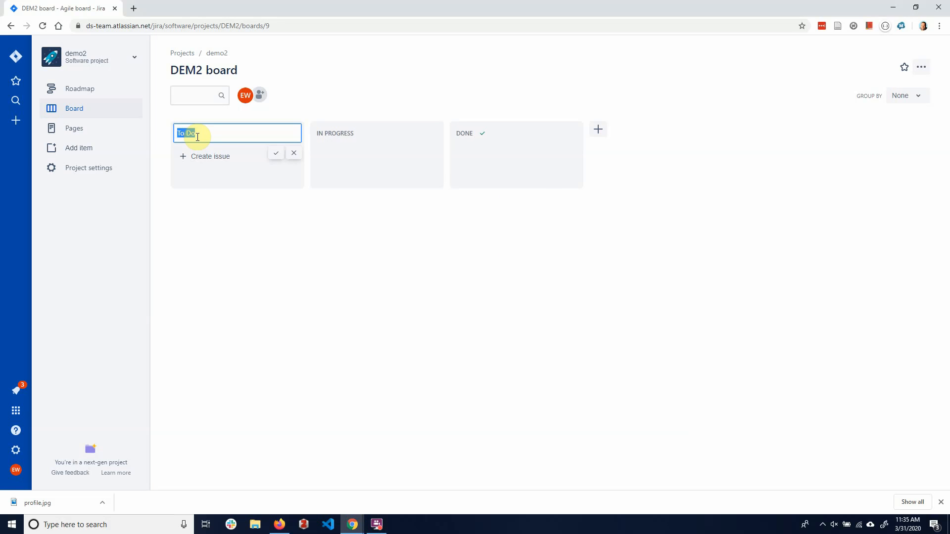
{"action": "type", "text": "Prep"}
{"action": "key", "text": "Return"}
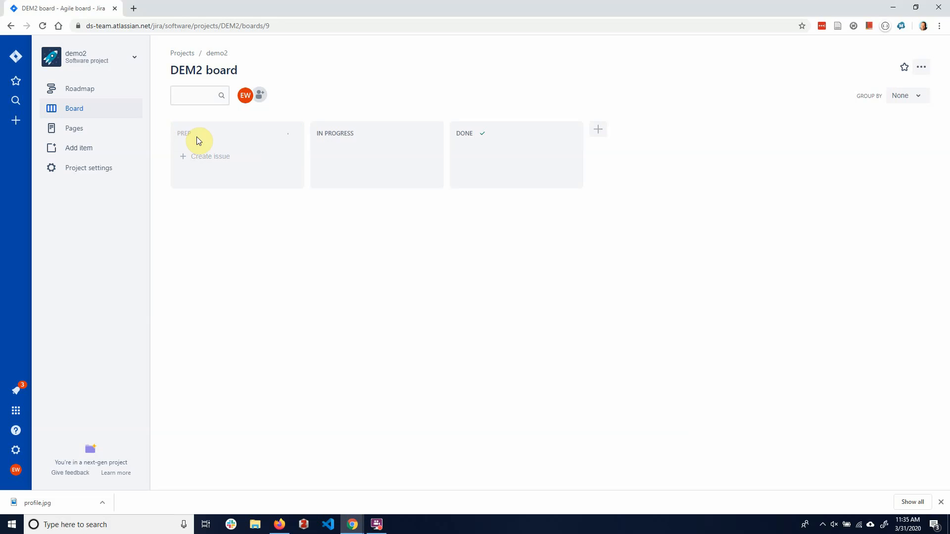
{"action": "left_click", "coordinate": [342, 135]}
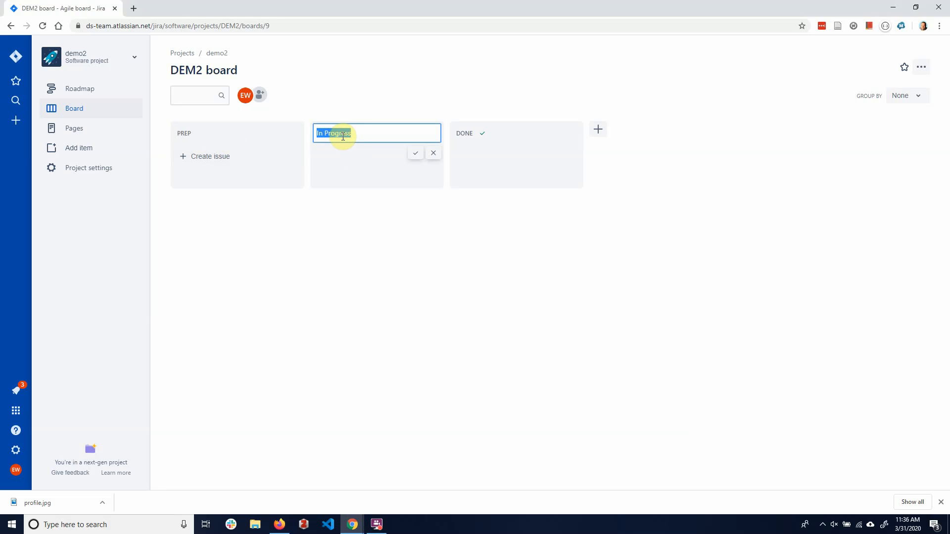
{"action": "type", "text": "Instrument"}
{"action": "key", "text": "Return"}
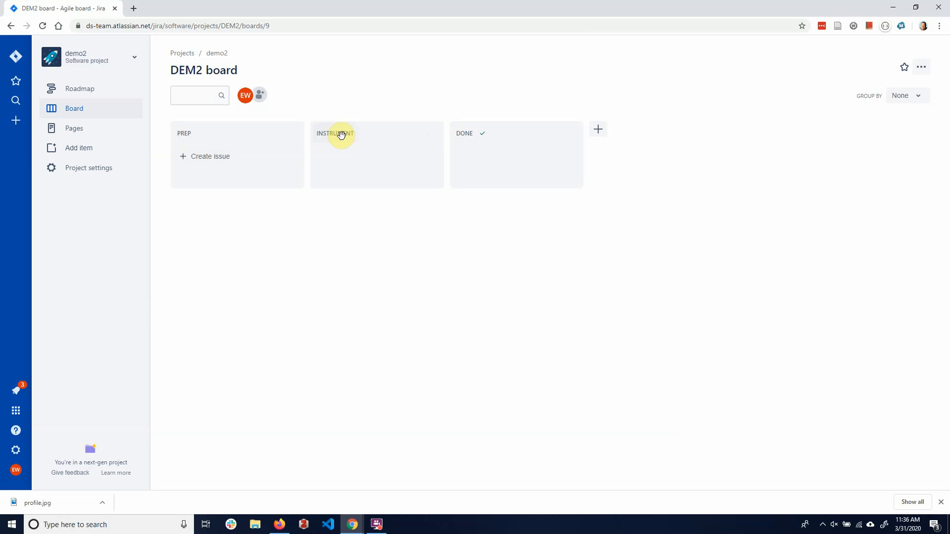
Rename the board's Done column to Analysis and add a fourth column named Complete
{"action": "left_click", "coordinate": [466, 134]}
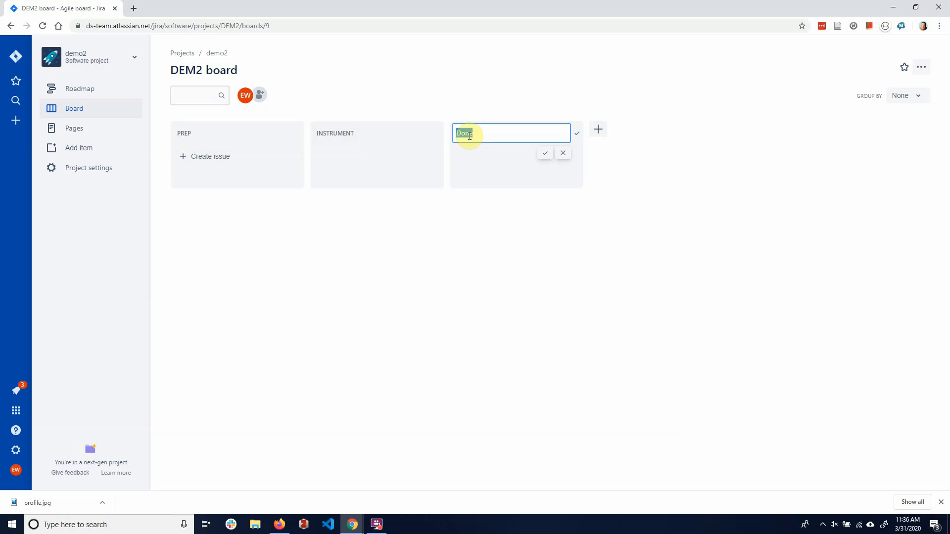
{"action": "type", "text": "Anat"}
{"action": "type", "text": "nalysis"}
{"action": "key", "text": "Return"}
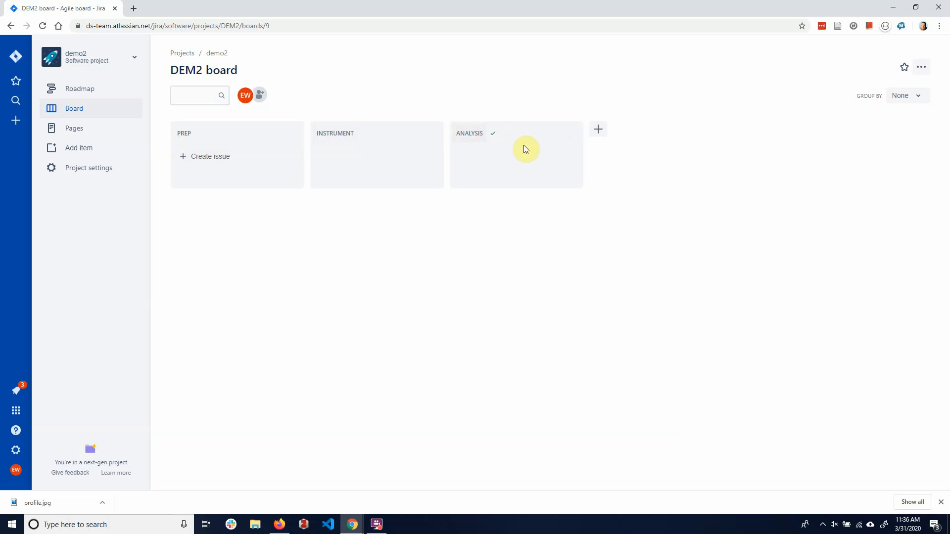
{"action": "left_click", "coordinate": [598, 129]}
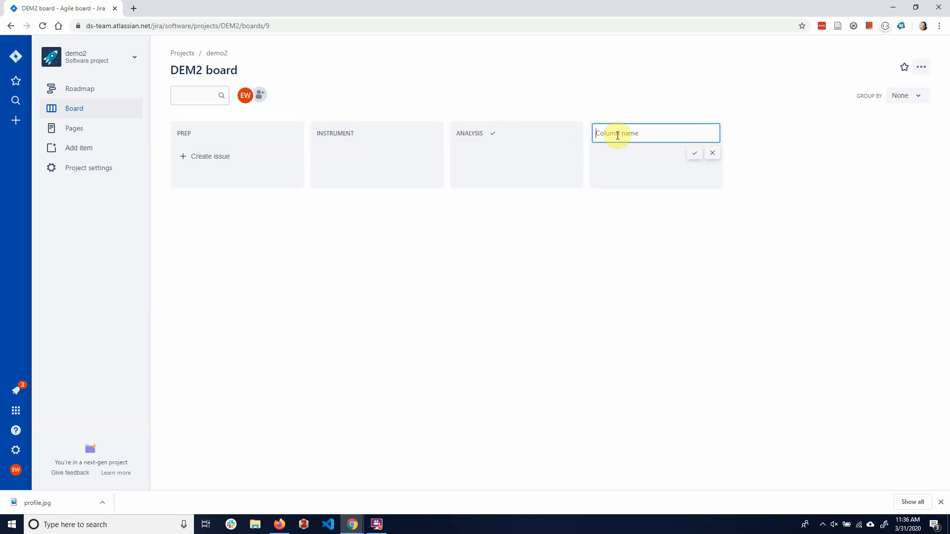
{"action": "type", "text": "Complete"}
{"action": "key", "text": "Return"}
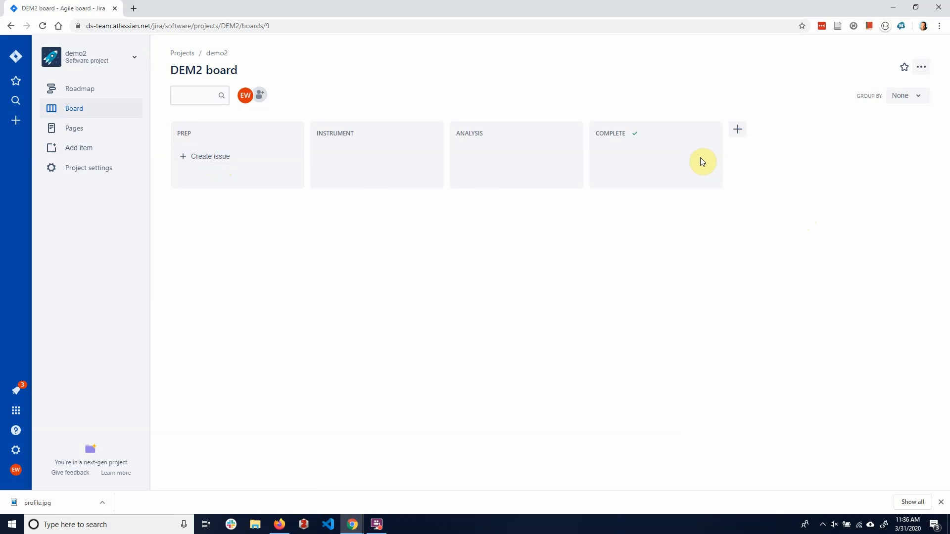
Create an epic named "Week 3/30" on the project's roadmap
{"action": "left_click", "coordinate": [78, 91]}
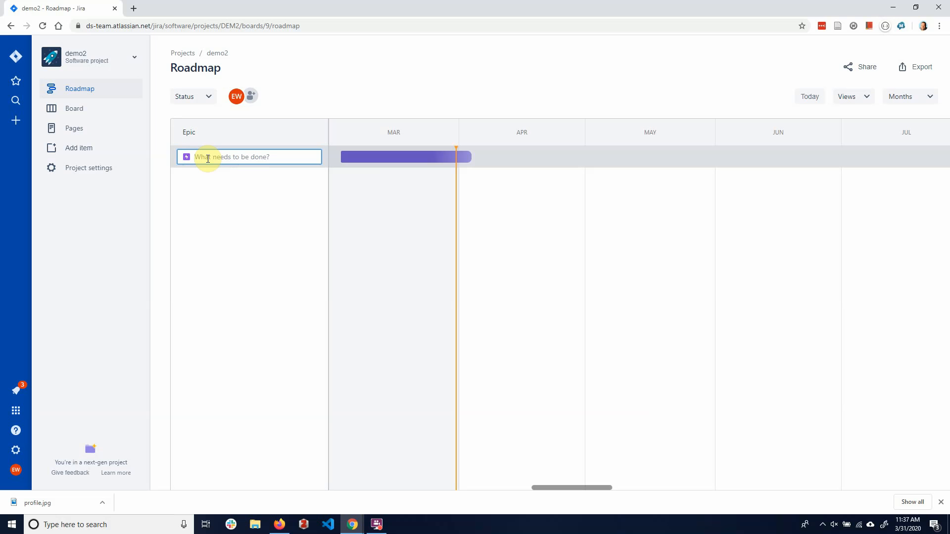
{"action": "type", "text": "Wee"}
{"action": "type", "text": "k 3/30"}
{"action": "key", "text": "Return"}
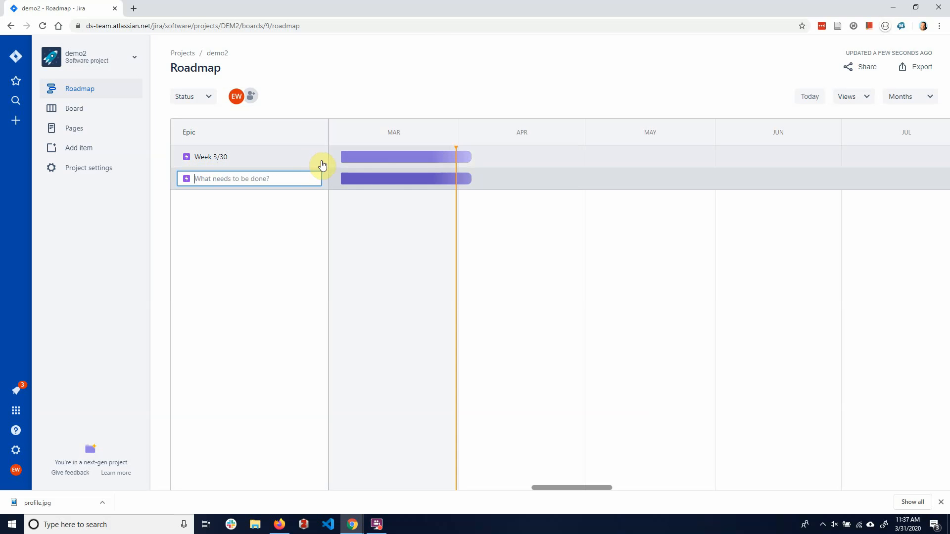
Add two child tasks under the Week 3/30 epic, each titled with a person's surname
{"action": "left_click", "coordinate": [218, 156]}
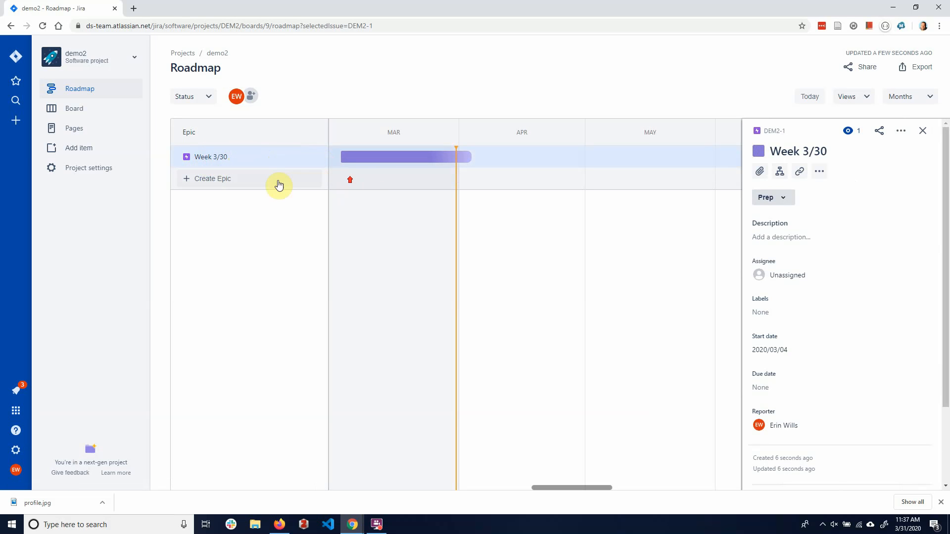
{"action": "left_click", "coordinate": [317, 157]}
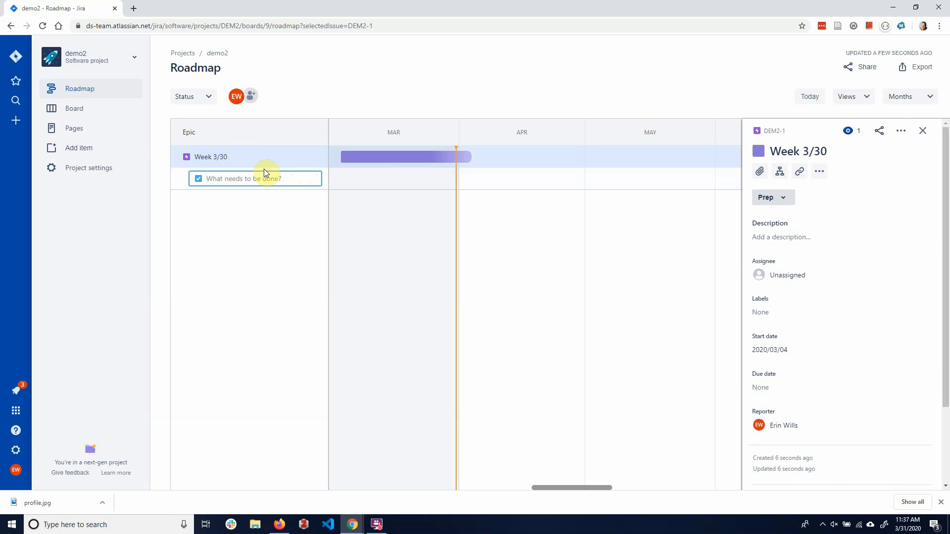
{"action": "type", "text": "Farha"}
{"action": "key", "text": "Return"}
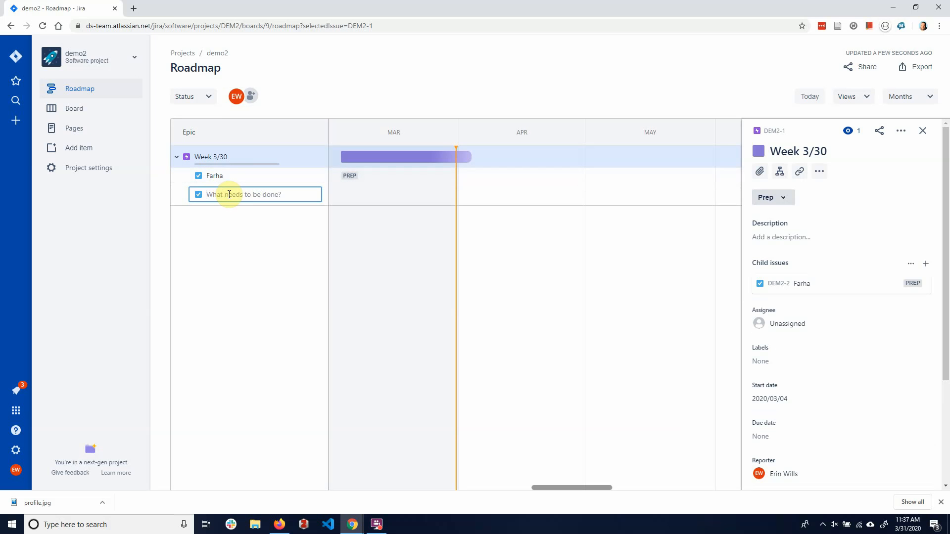
{"action": "type", "text": "Sivlerm"}
{"action": "key", "text": "BackSpace"}
{"action": "key", "text": "BackSpace"}
{"action": "key", "text": "BackSpace"}
{"action": "key", "text": "BackSpace"}
{"action": "key", "text": "BackSpace"}
{"action": "type", "text": "lverman"}
{"action": "key", "text": "Return"}
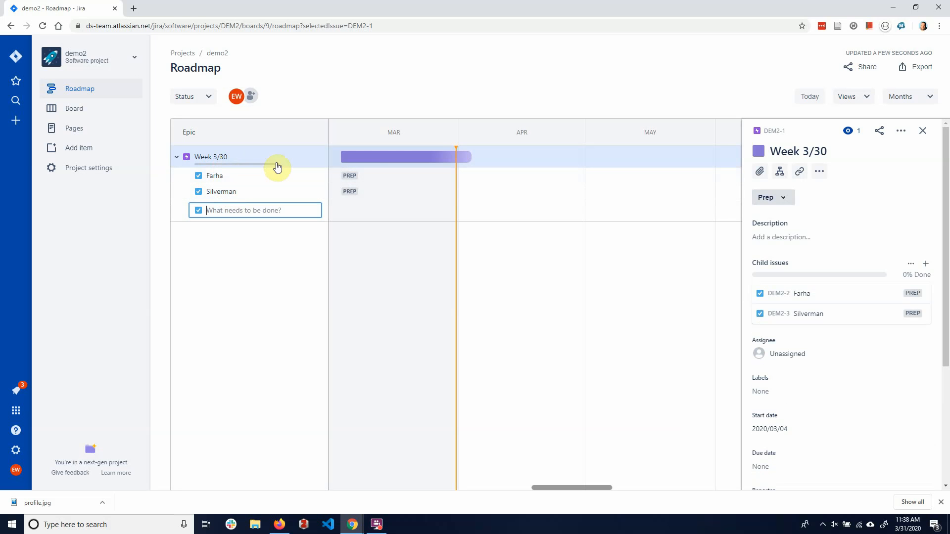
Set the Week 3/30 epic's start date to 2020/03/30 and its due date to 2020/04/03
{"action": "left_click", "coordinate": [208, 156]}
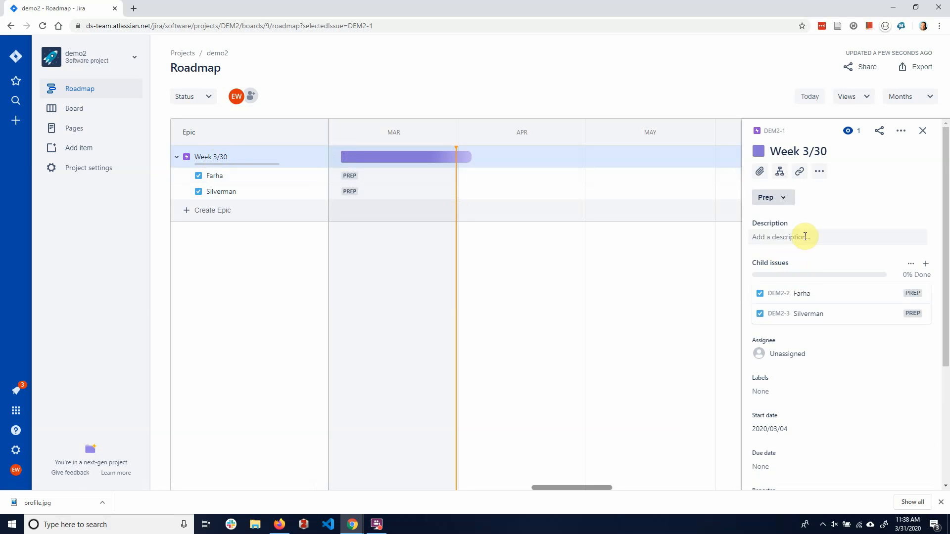
{"action": "scroll", "coordinate": [792, 394], "scroll_direction": "down", "scroll_amount": 1}
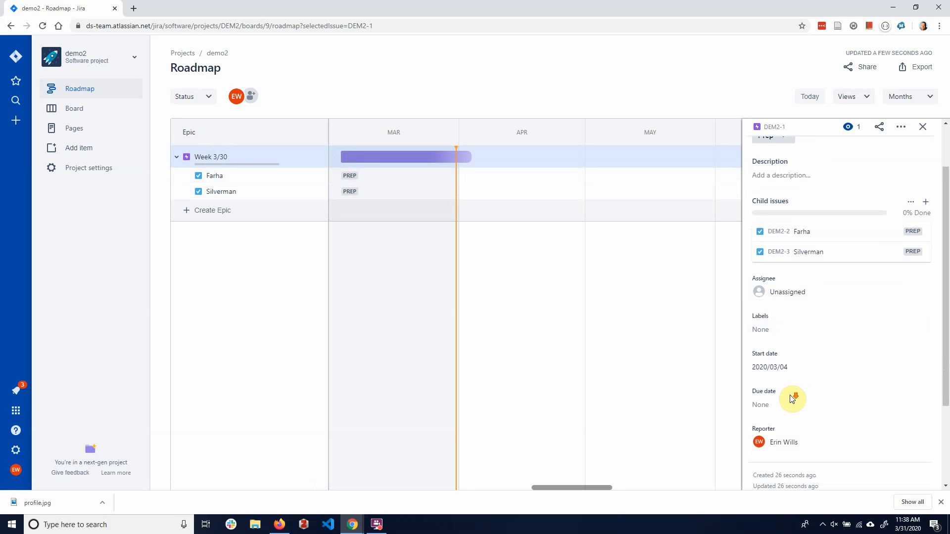
{"action": "left_click", "coordinate": [788, 370]}
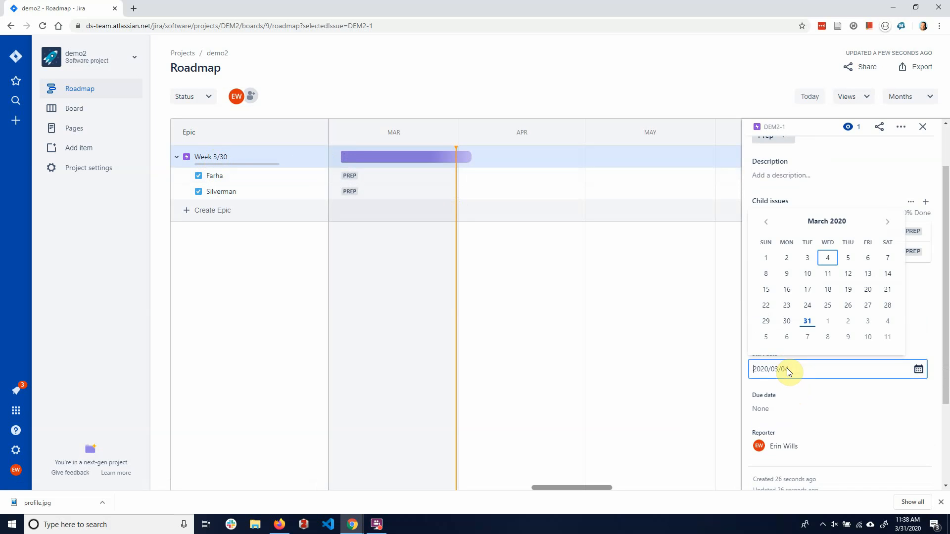
{"action": "left_click", "coordinate": [787, 322]}
{"action": "left_click", "coordinate": [777, 410]}
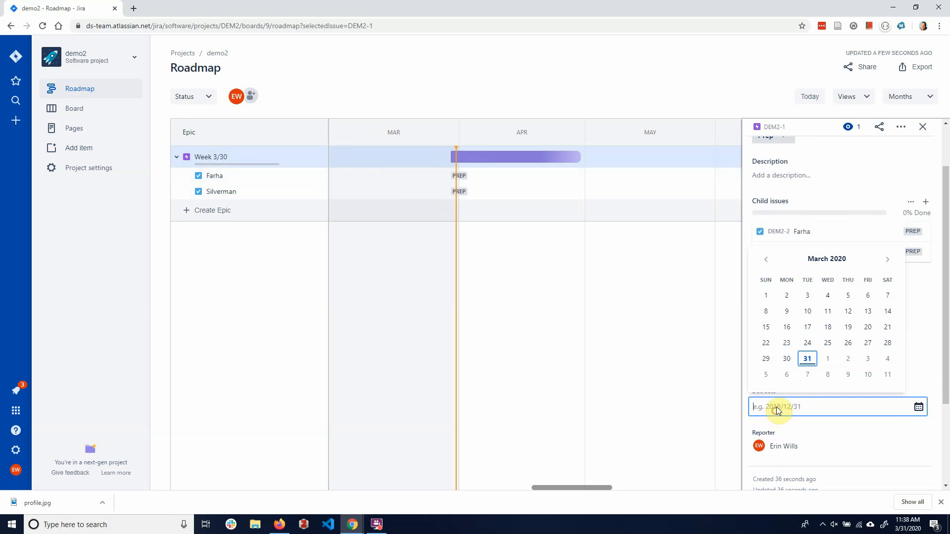
{"action": "left_click", "coordinate": [867, 361]}
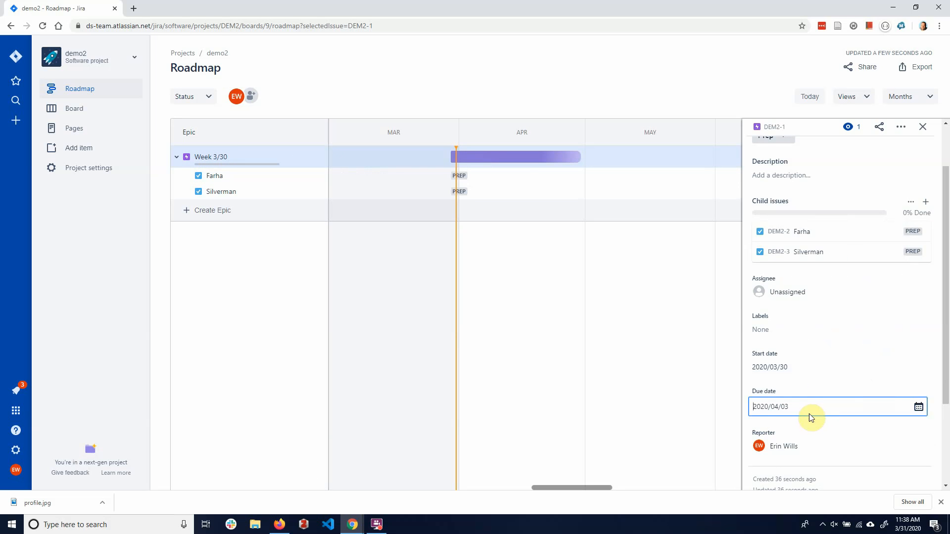
{"action": "left_click", "coordinate": [807, 367]}
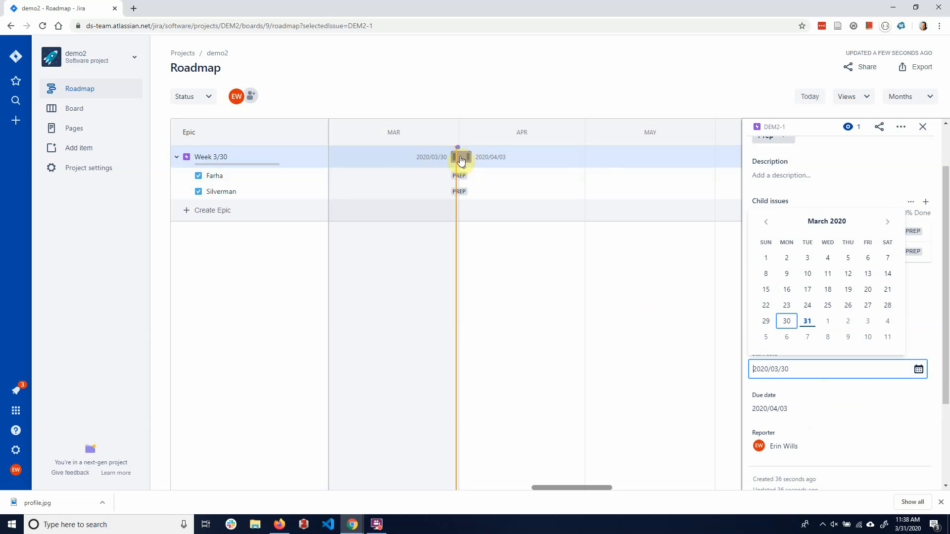
Create a second epic named "Week 4/6" on the roadmap
{"action": "left_click", "coordinate": [188, 215]}
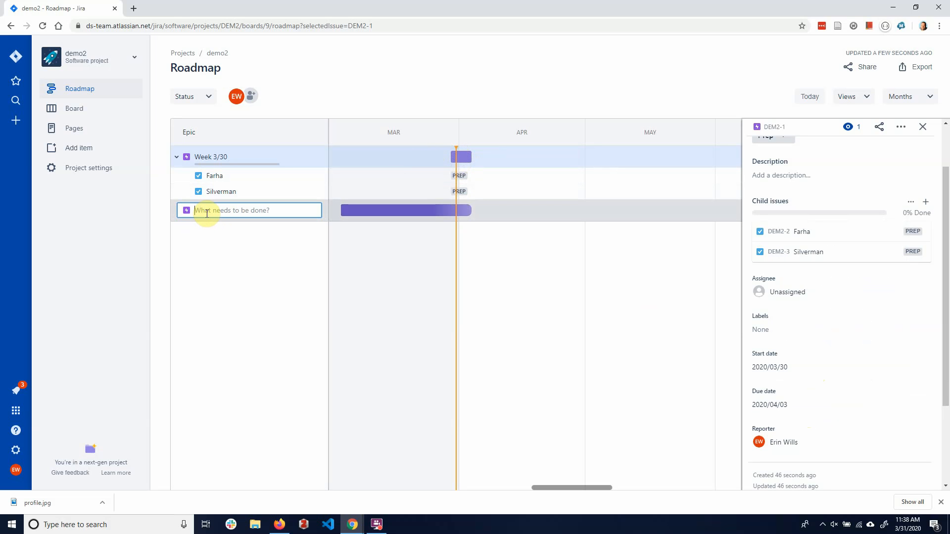
{"action": "type", "text": "Week 4/6"}
{"action": "key", "text": "Return"}
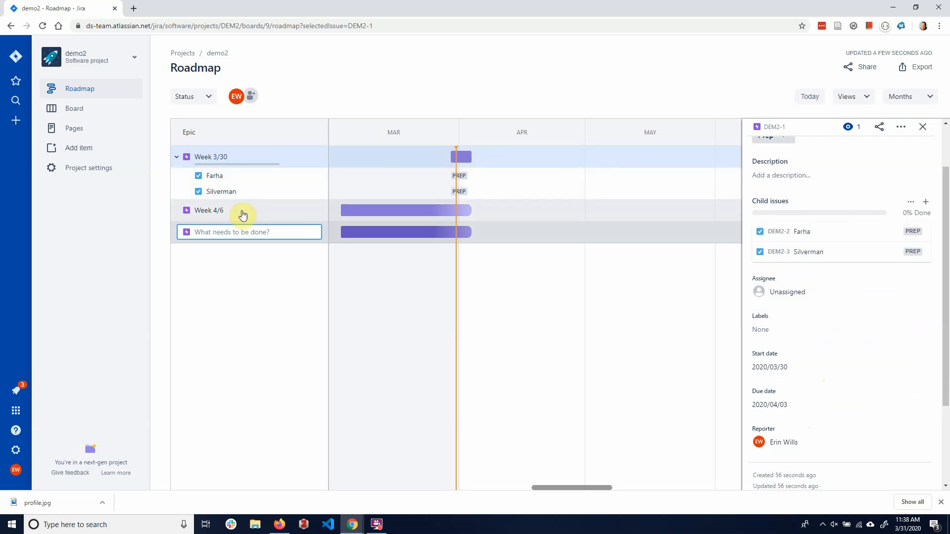
Add one child task under the Week 4/6 epic, titled with a person's surname
{"action": "left_click", "coordinate": [244, 214]}
{"action": "left_click", "coordinate": [317, 211]}
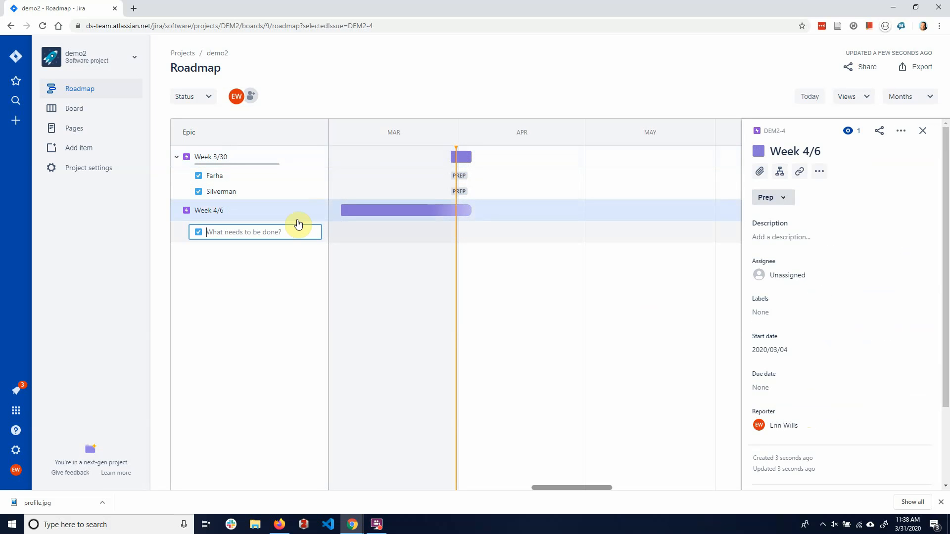
{"action": "type", "text": "Schi"}
{"action": "type", "text": "eidt"}
{"action": "key", "text": "Return"}
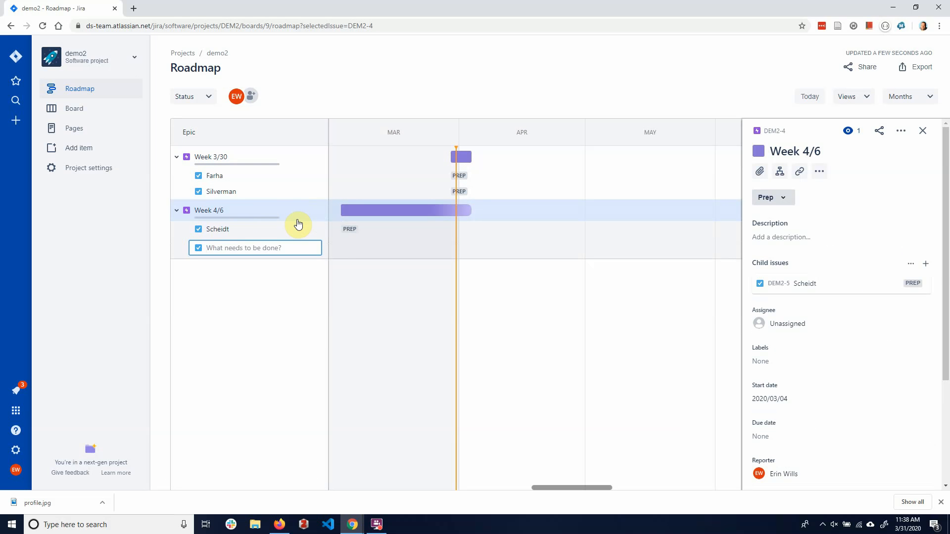
Set the Week 4/6 epic's start date to 2020/04/06 and its due date to 2020/04/10
{"action": "left_click", "coordinate": [256, 210]}
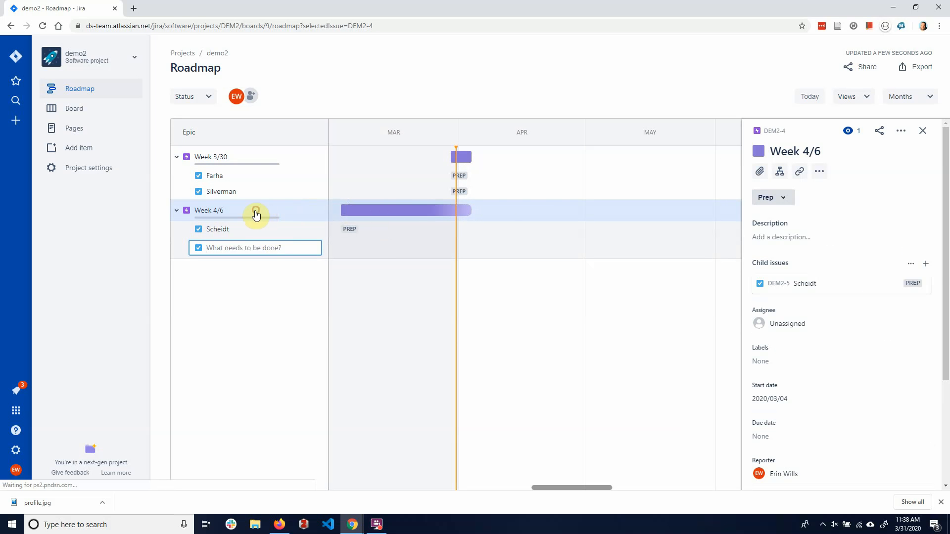
{"action": "left_click", "coordinate": [787, 398]}
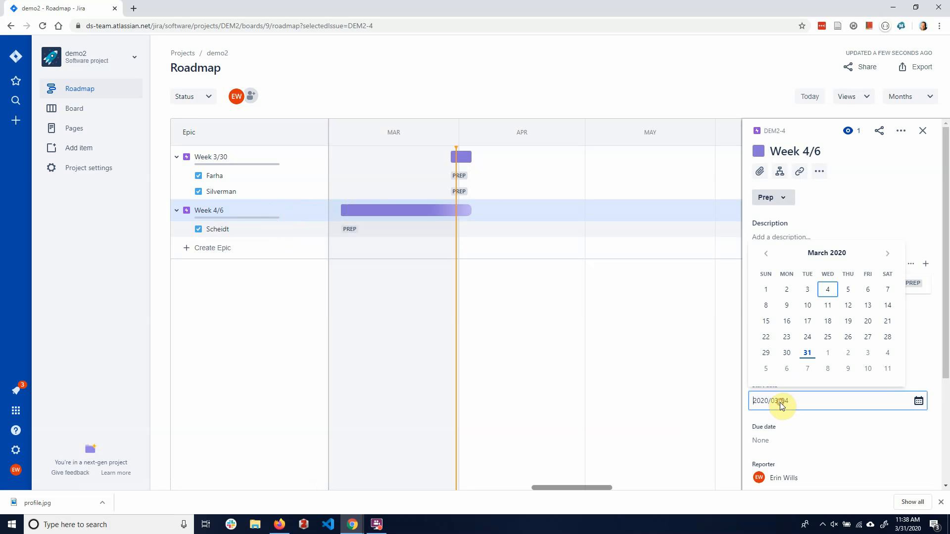
{"action": "left_click", "coordinate": [788, 370]}
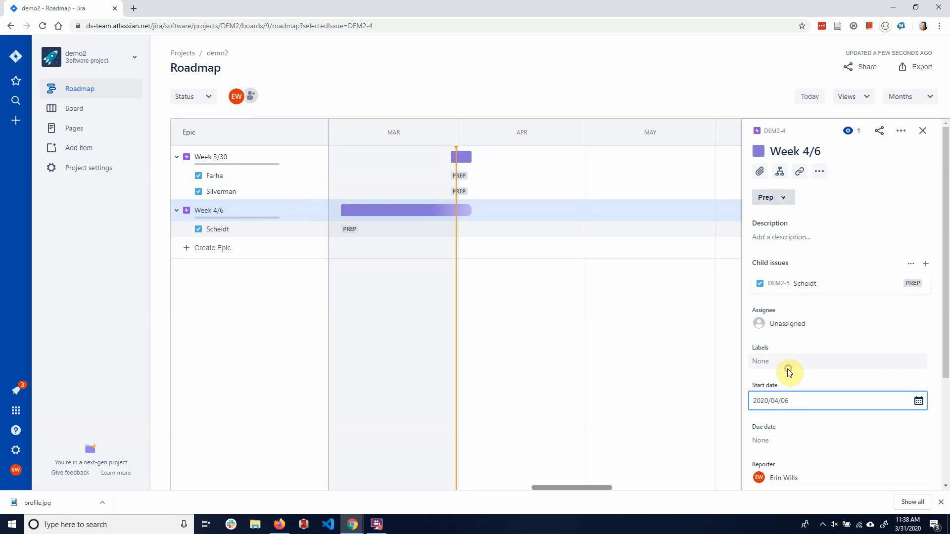
{"action": "left_click", "coordinate": [766, 436]}
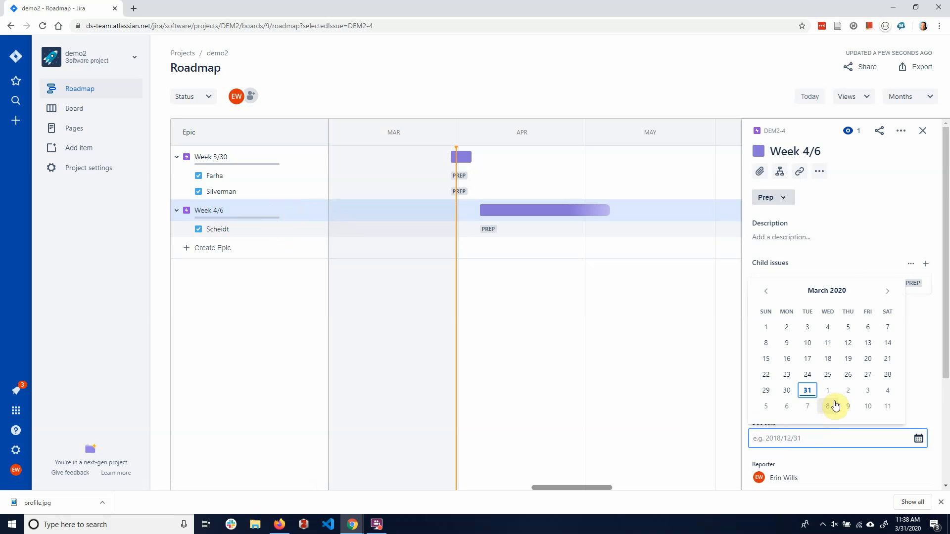
{"action": "type", "text": "2020/04/10"}
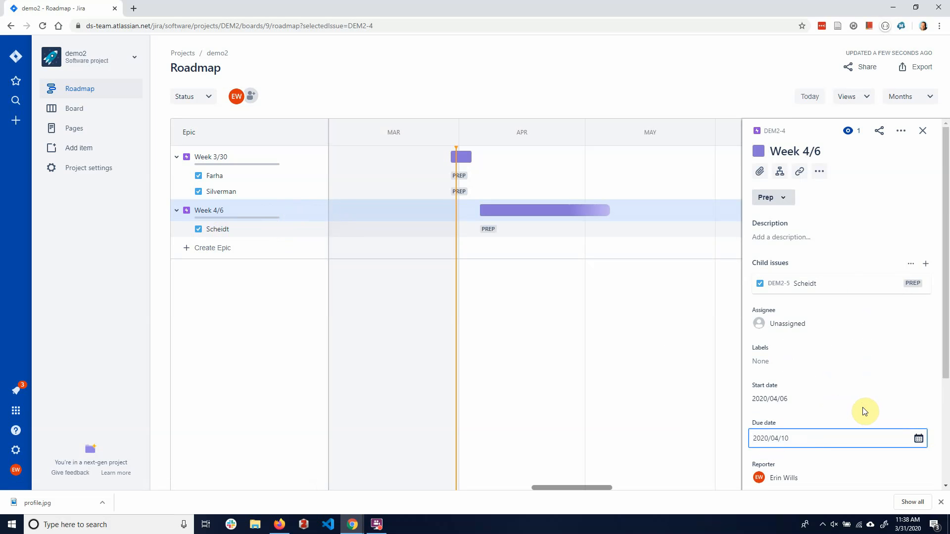
{"action": "left_click", "coordinate": [802, 399]}
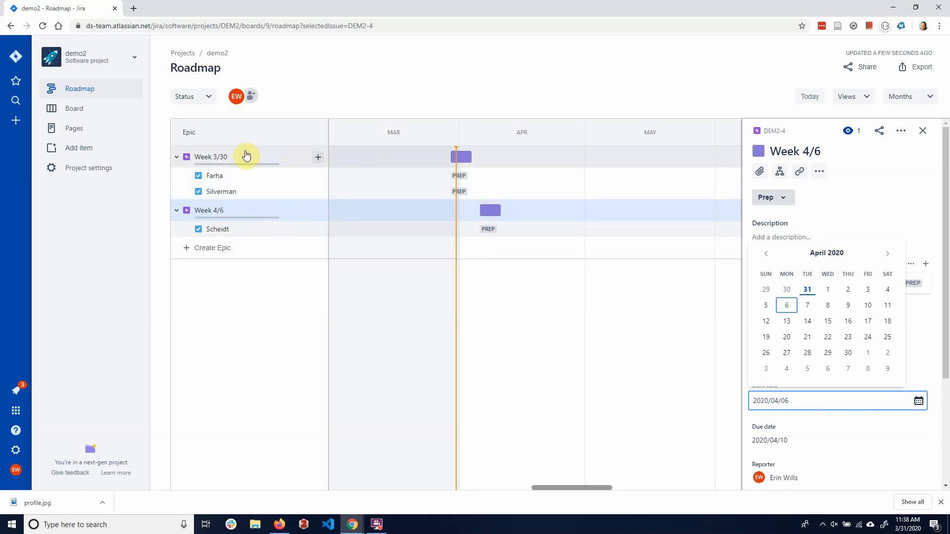
Change the status of the first child task under the Week 3/30 epic to Analysis
{"action": "left_click", "coordinate": [226, 161]}
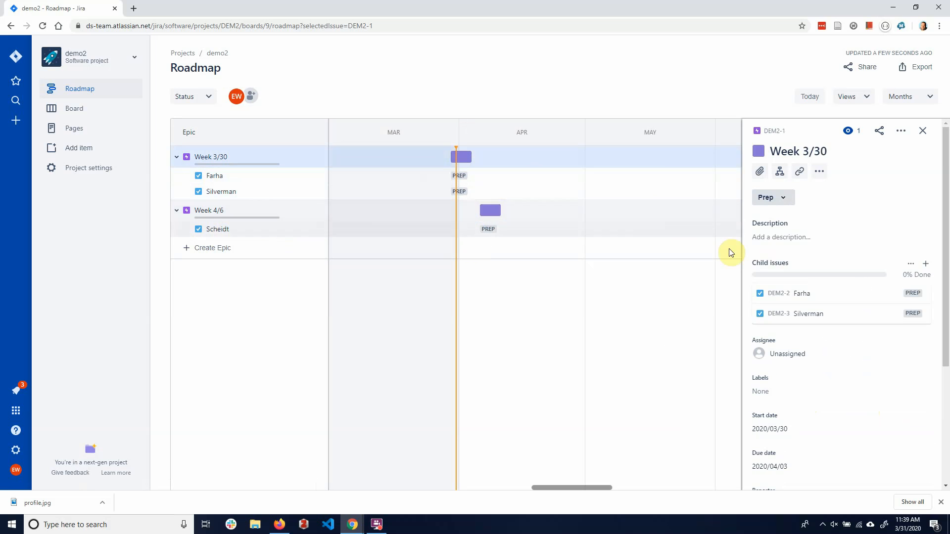
{"action": "scroll", "coordinate": [830, 282], "scroll_direction": "down", "scroll_amount": 3}
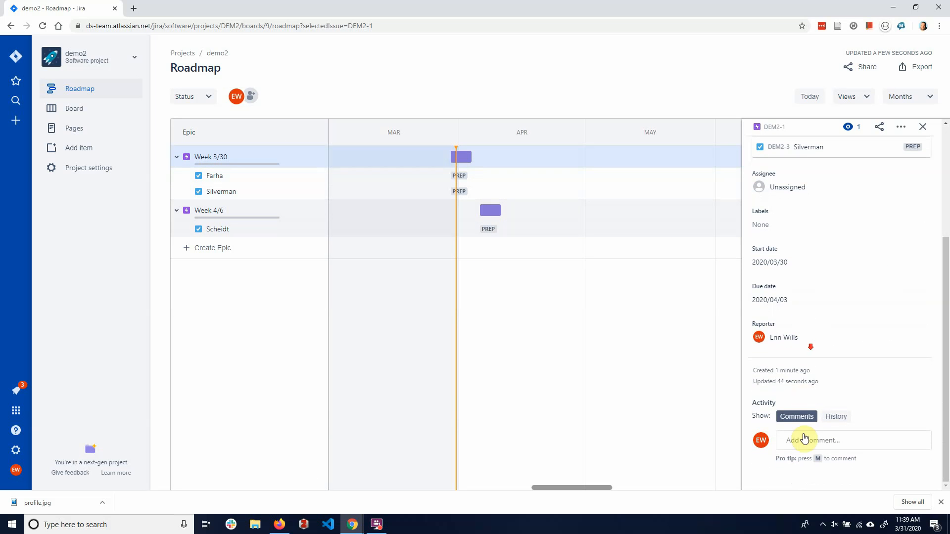
{"action": "scroll", "coordinate": [797, 441], "scroll_direction": "up", "scroll_amount": 2}
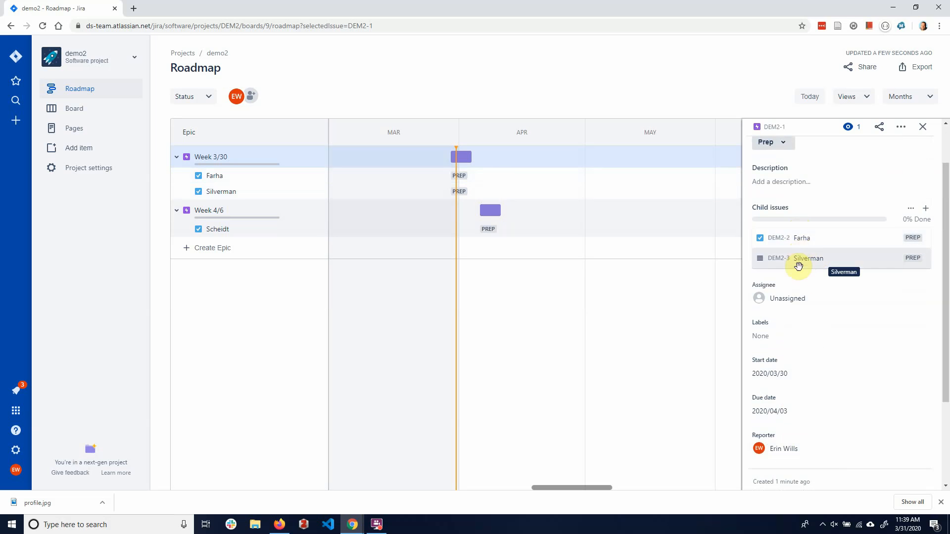
{"action": "left_click", "coordinate": [222, 175]}
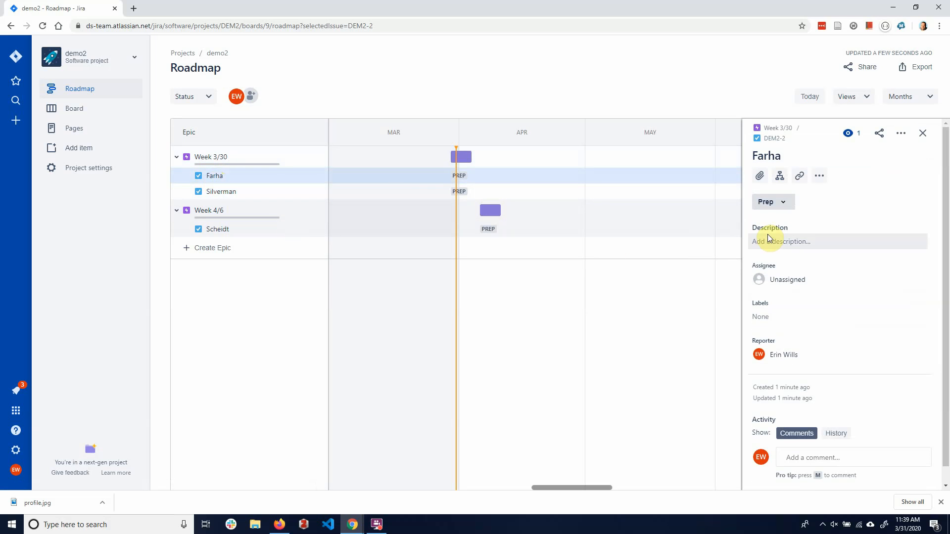
{"action": "left_click", "coordinate": [784, 203]}
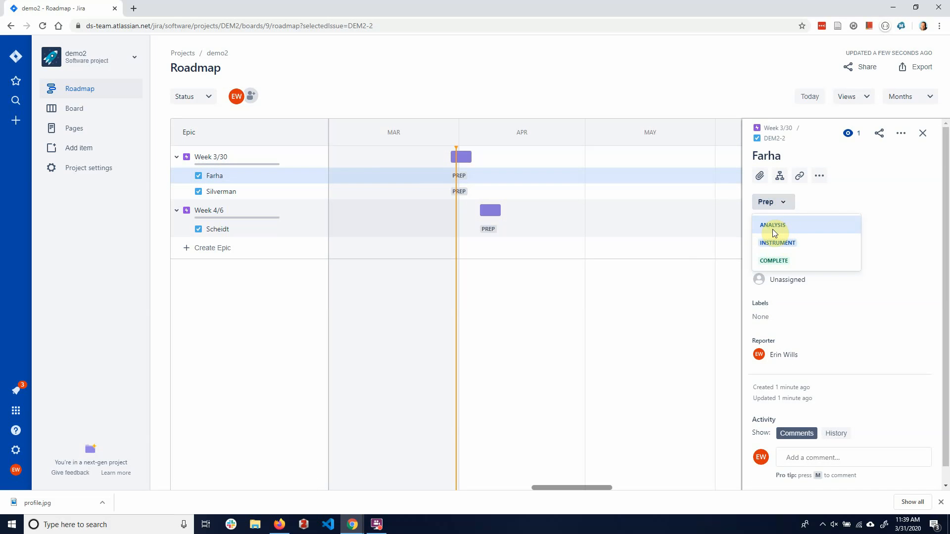
{"action": "left_click", "coordinate": [773, 226]}
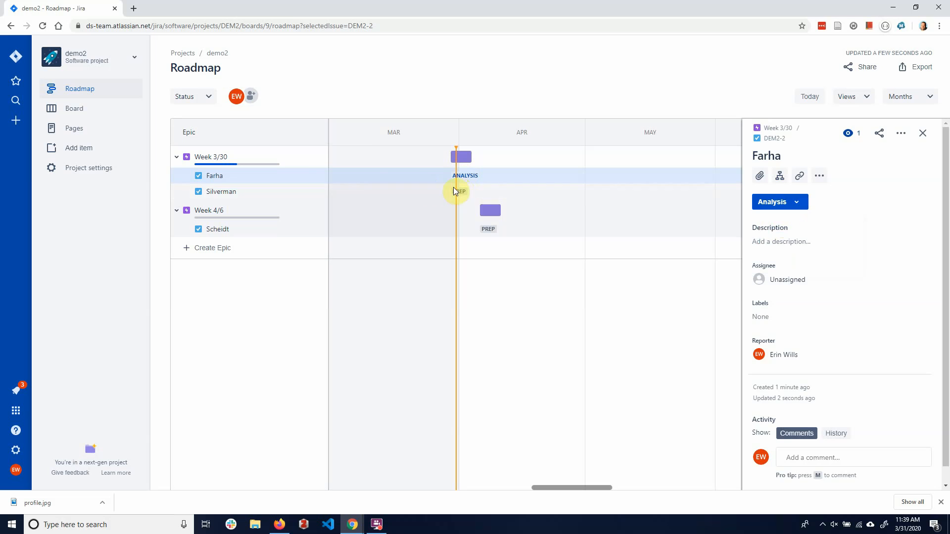
Check the available statuses for the second child task under the Week 3/30 epic
{"action": "left_click", "coordinate": [246, 194]}
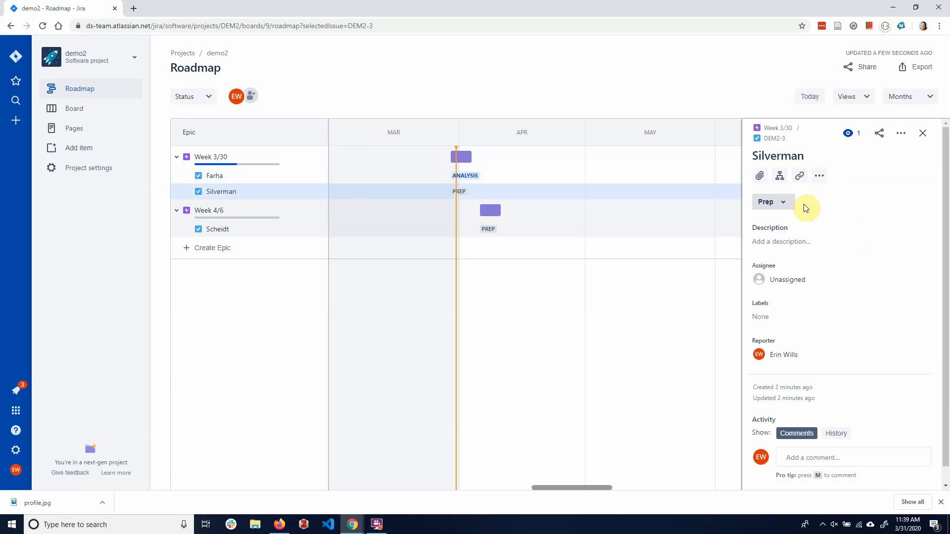
{"action": "left_click", "coordinate": [783, 202]}
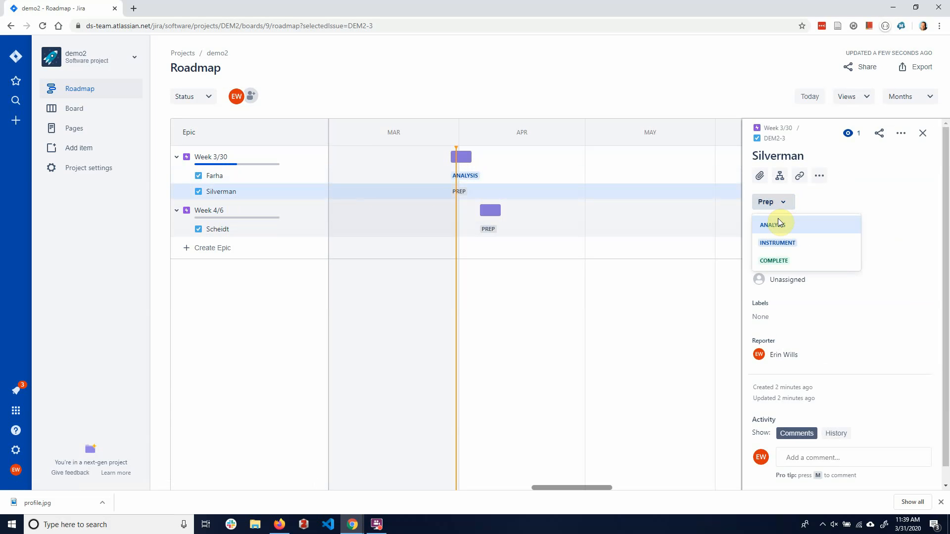
{"action": "left_click", "coordinate": [776, 202]}
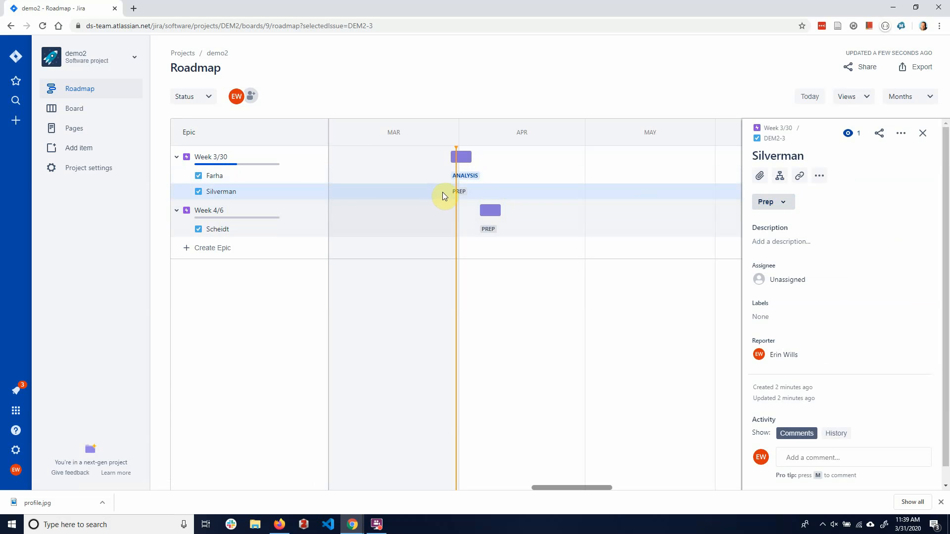
Assign the first child task under the Week 3/30 epic to the account named User
{"action": "left_click", "coordinate": [233, 176]}
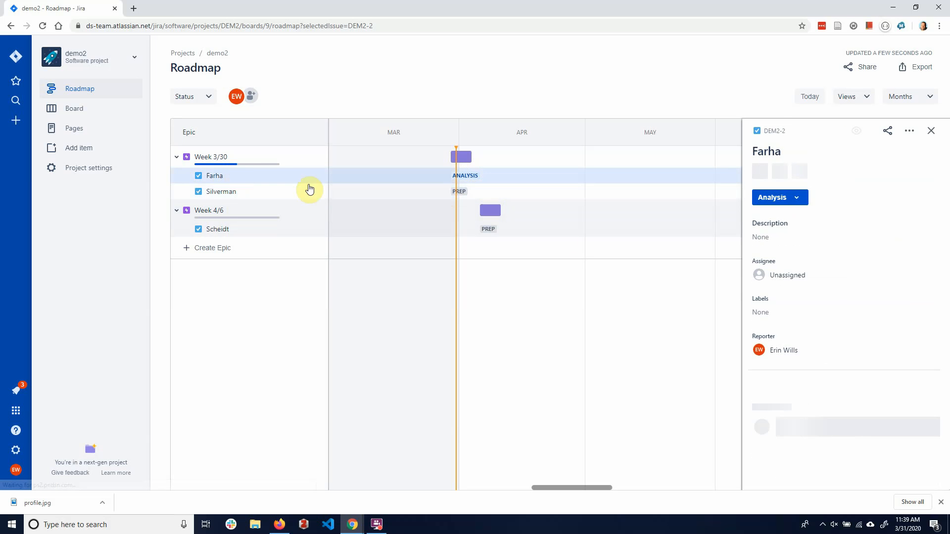
{"action": "scroll", "coordinate": [812, 292], "scroll_direction": "down", "scroll_amount": 1}
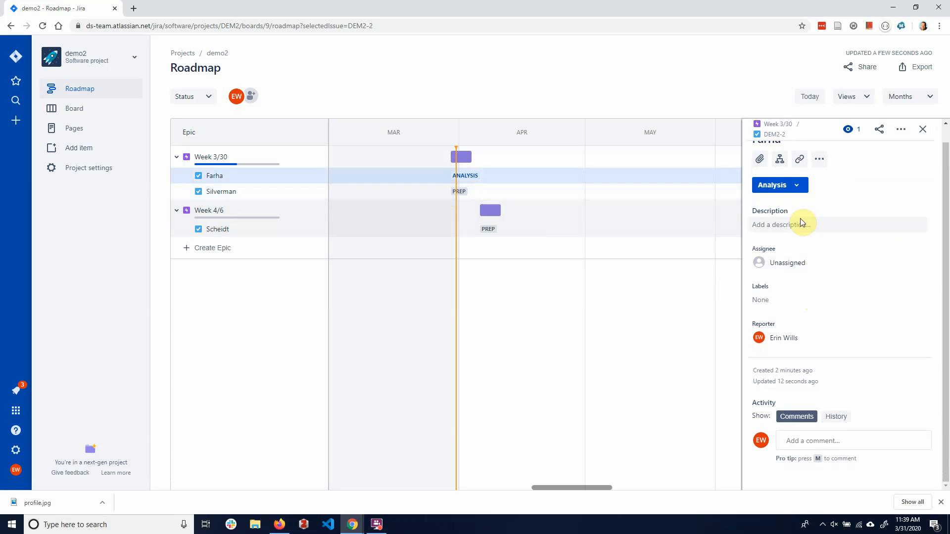
{"action": "left_click", "coordinate": [793, 262]}
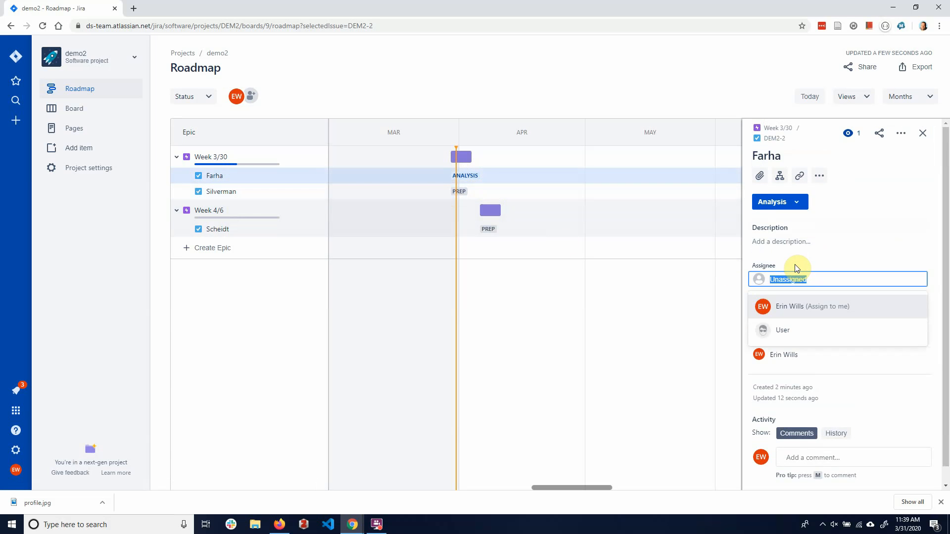
{"action": "left_click", "coordinate": [787, 328]}
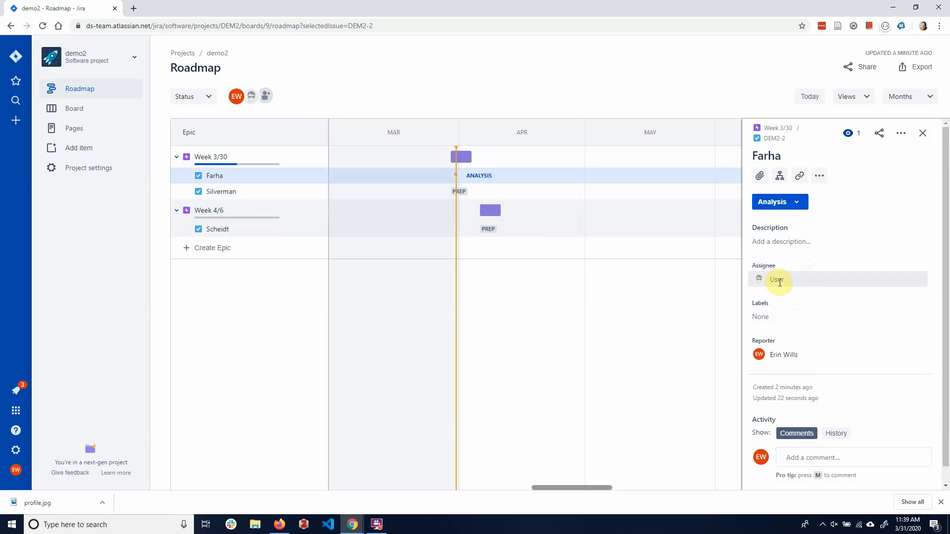
{"action": "mouse_move", "coordinate": [781, 281]}
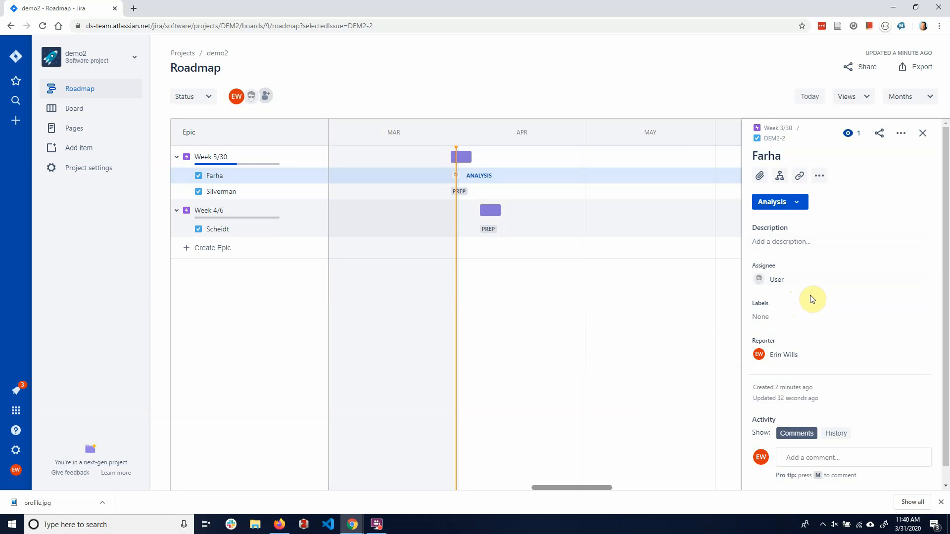
Open the first Week 3/30 child task on its own full page and open its description for editing
{"action": "scroll", "coordinate": [820, 301], "scroll_direction": "down", "scroll_amount": 1}
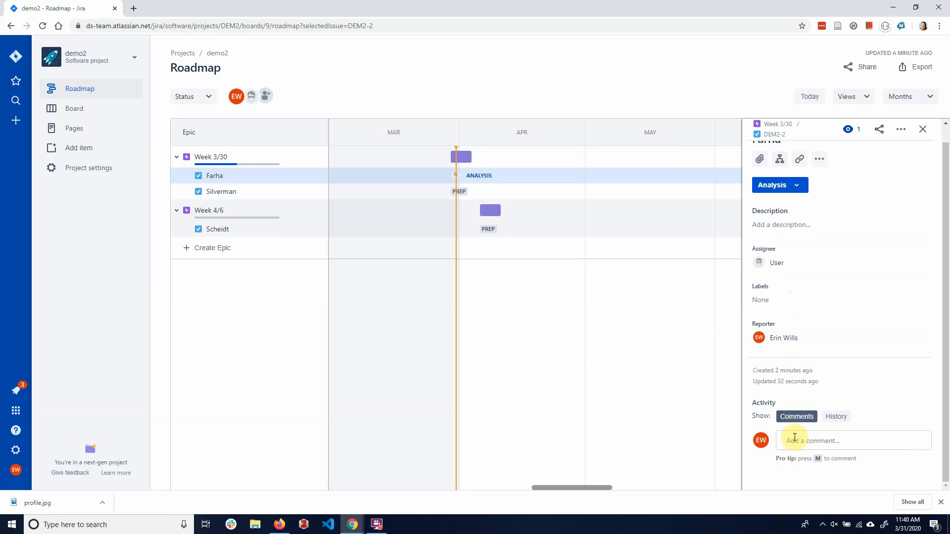
{"action": "scroll", "coordinate": [796, 358], "scroll_direction": "up", "scroll_amount": 1}
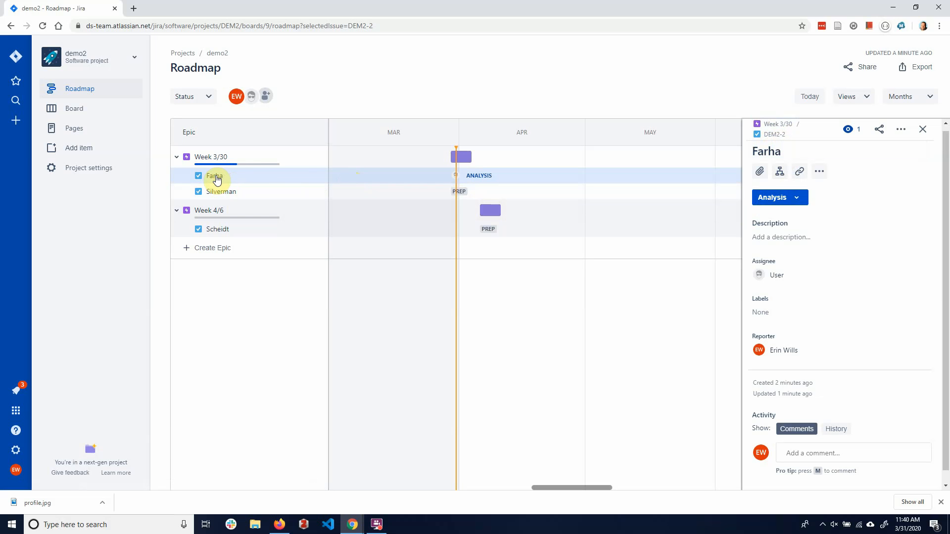
{"action": "left_click", "coordinate": [922, 129]}
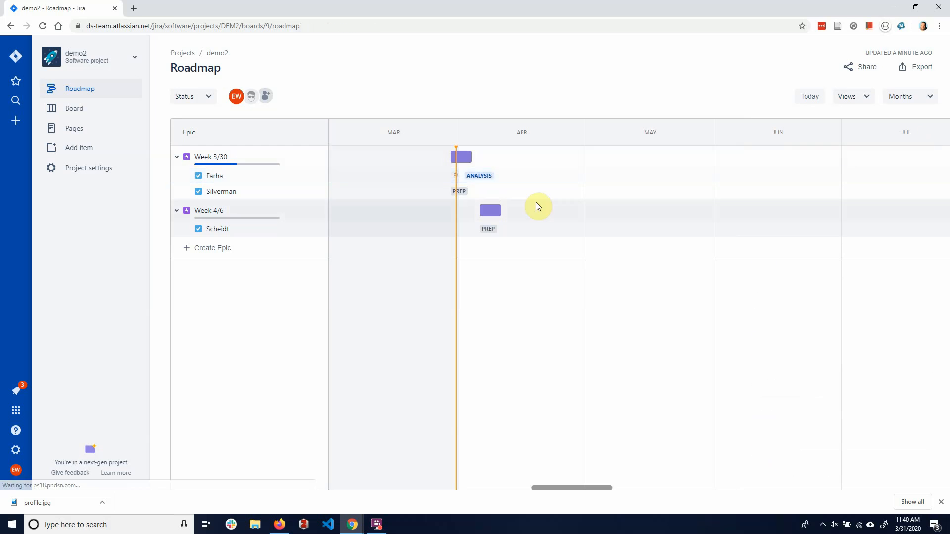
{"action": "left_click", "coordinate": [216, 177]}
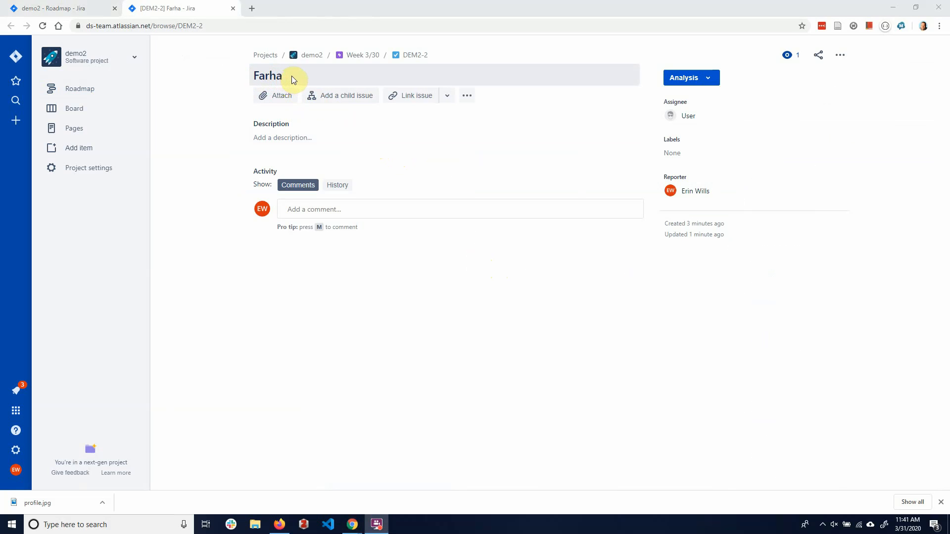
{"action": "left_click", "coordinate": [265, 138]}
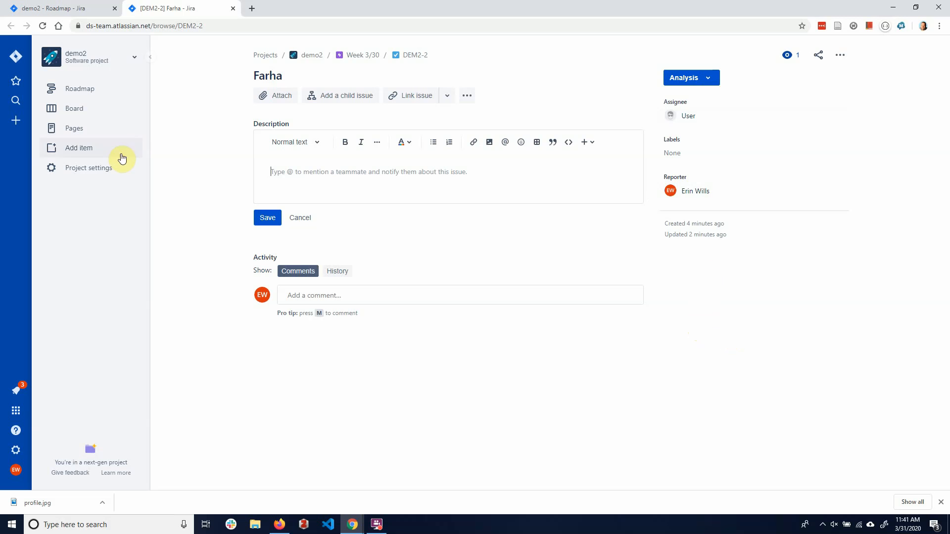
In the project's Task issue type settings, add a new custom date field to the context fields between Status and Assignee
{"action": "left_click", "coordinate": [77, 170]}
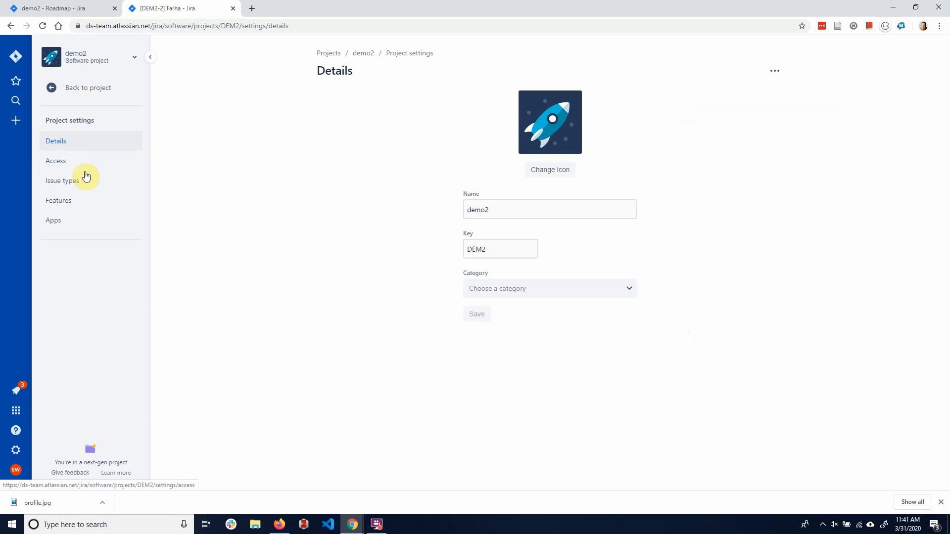
{"action": "left_click", "coordinate": [63, 183]}
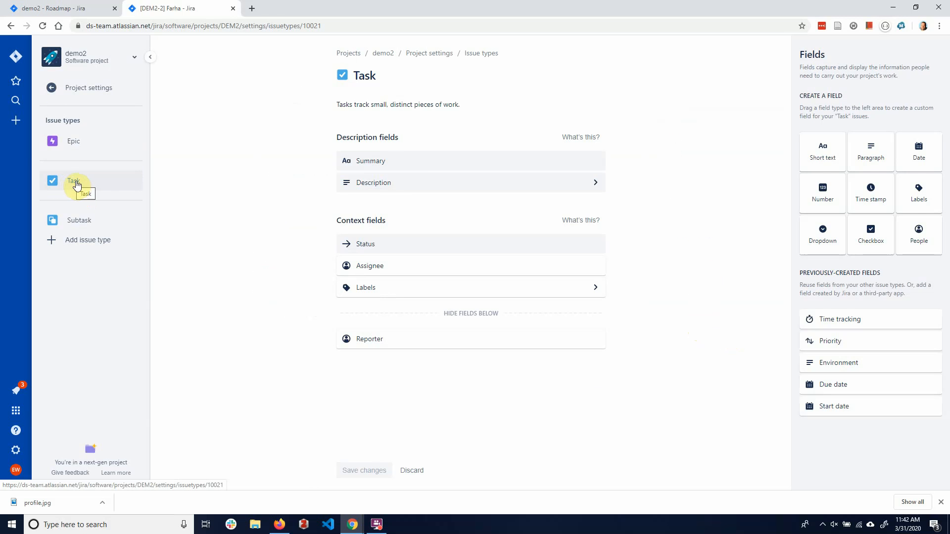
{"action": "left_click", "coordinate": [76, 184]}
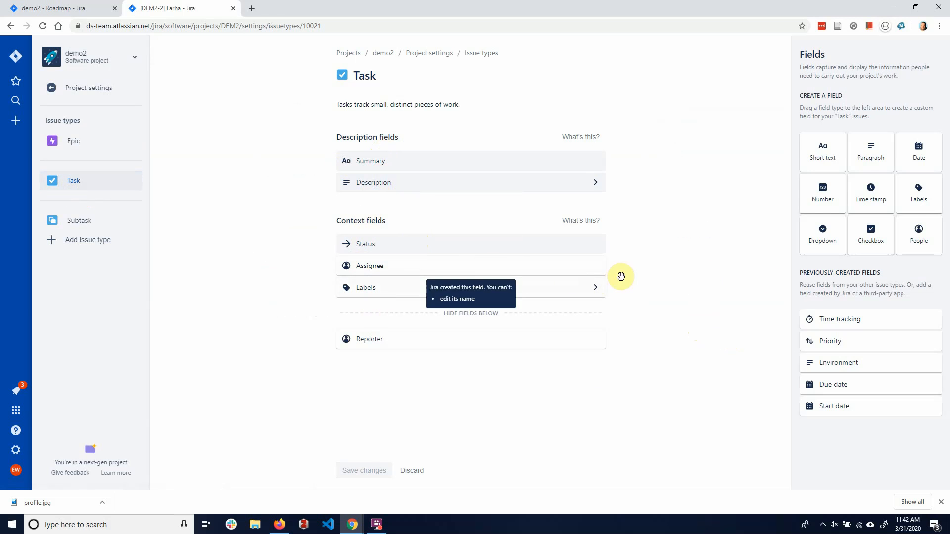
{"action": "left_click_drag", "start_coordinate": [921, 151], "coordinate": [398, 268]}
{"action": "left_click_drag", "start_coordinate": [399, 269], "coordinate": [402, 271]}
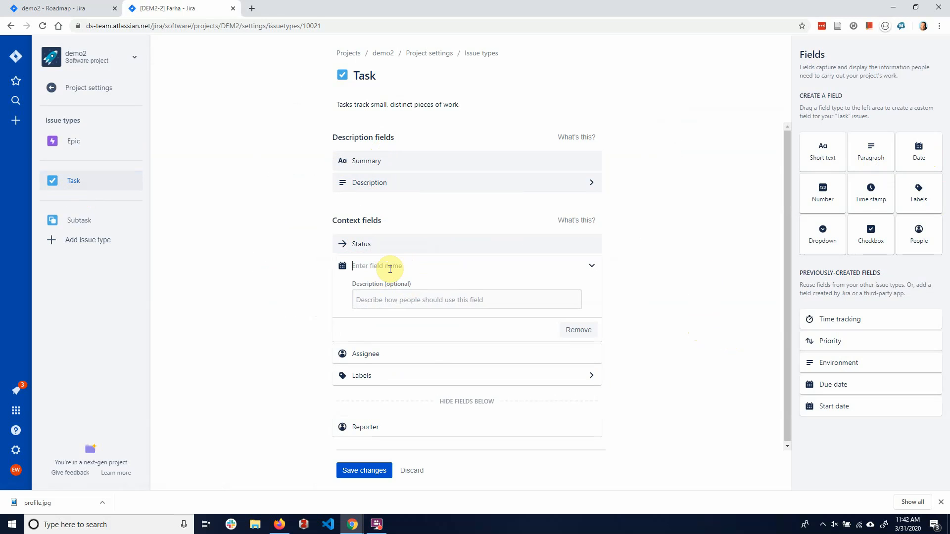
Try naming the new date field "Start Date" and clear that name
{"action": "type", "text": "Start Date"}
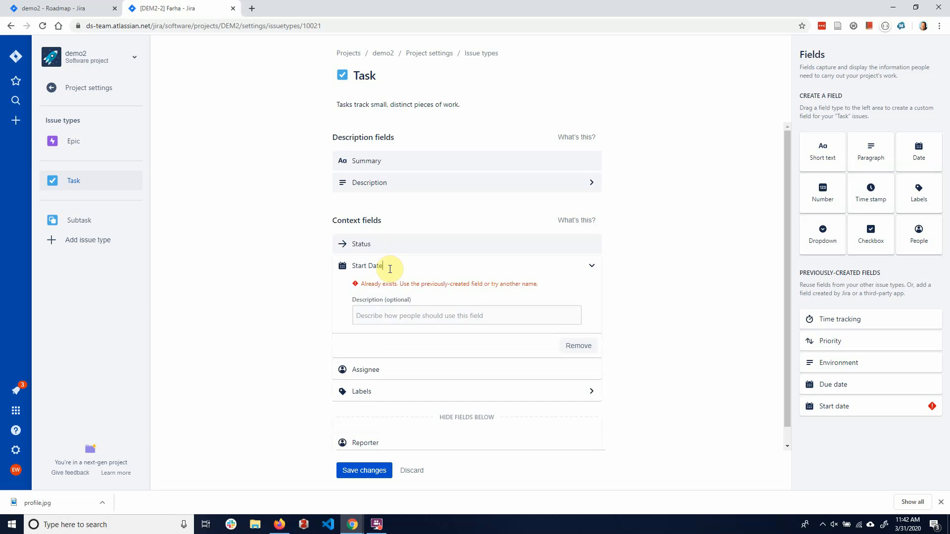
{"action": "key", "text": "BackSpace"}
{"action": "key", "text": "BackSpace"}
{"action": "key", "text": "BackSpace"}
{"action": "key", "text": "BackSpace"}
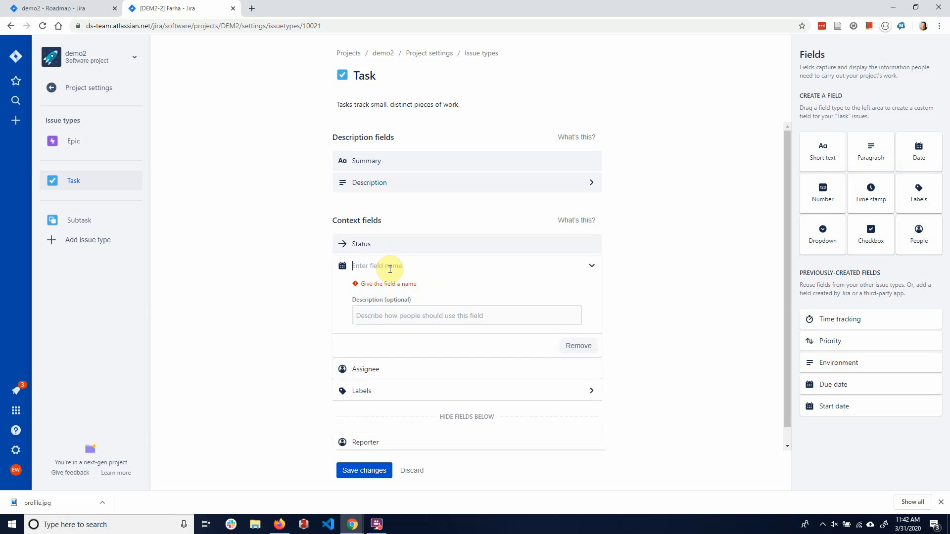
Name the new date field "Task Start Date" and add a second date field named "Deadline" directly below it
{"action": "type", "text": "Taas"}
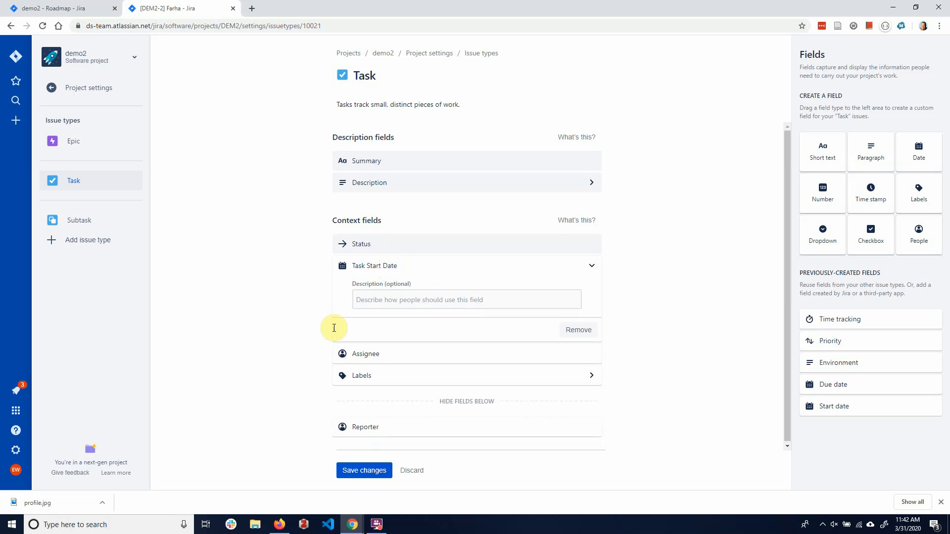
{"action": "left_click", "coordinate": [326, 303]}
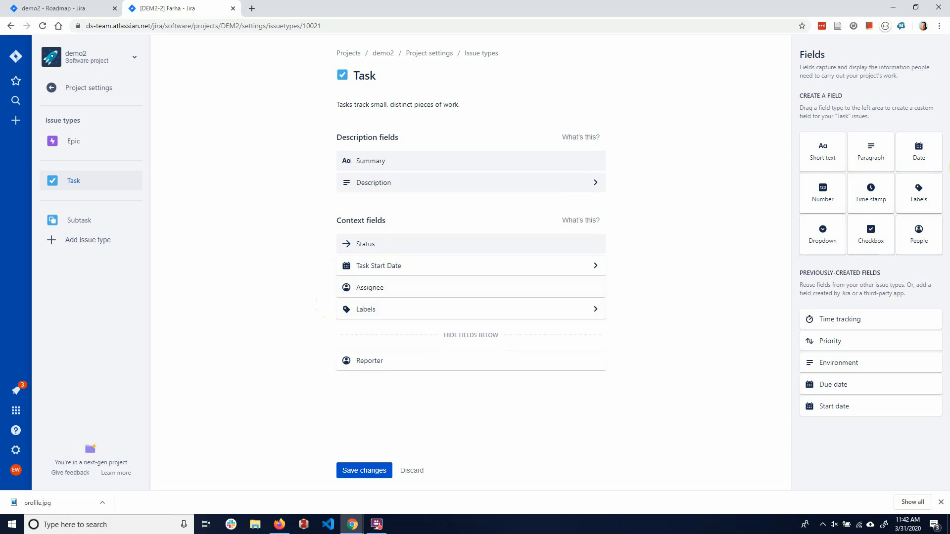
{"action": "left_click_drag", "start_coordinate": [921, 146], "coordinate": [397, 295]}
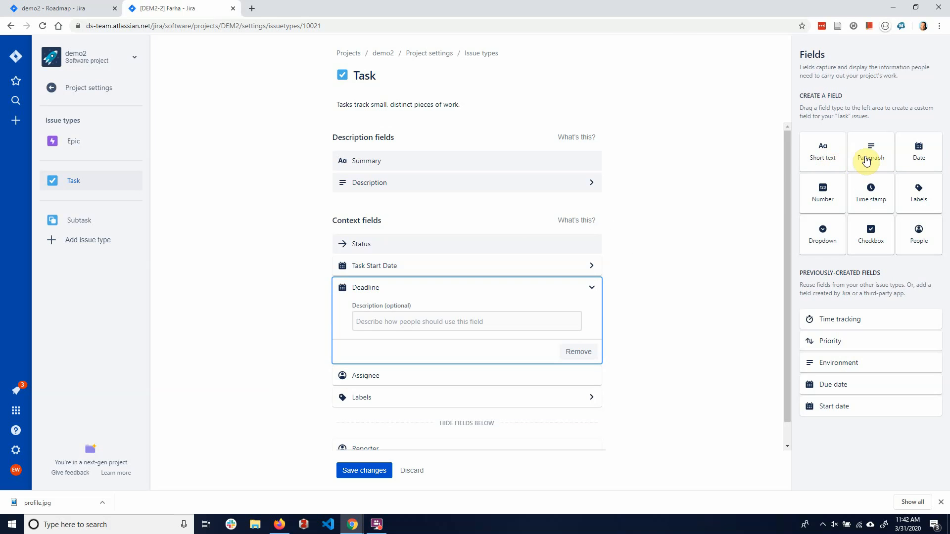
Add a paragraph field named "Protocal Info" to the description fields and a short text field named "PI Name:" directly below Status
{"action": "left_click_drag", "start_coordinate": [868, 160], "coordinate": [376, 211]}
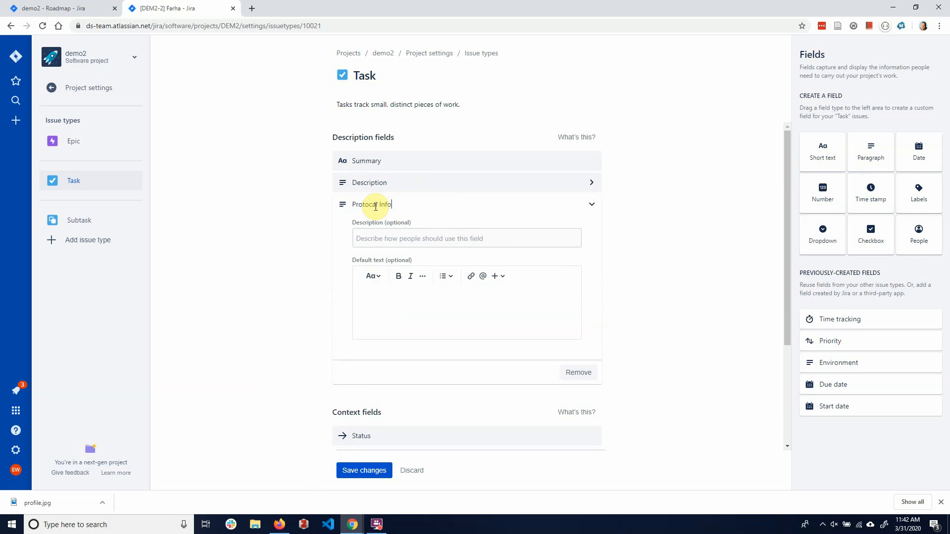
{"action": "left_click", "coordinate": [658, 256]}
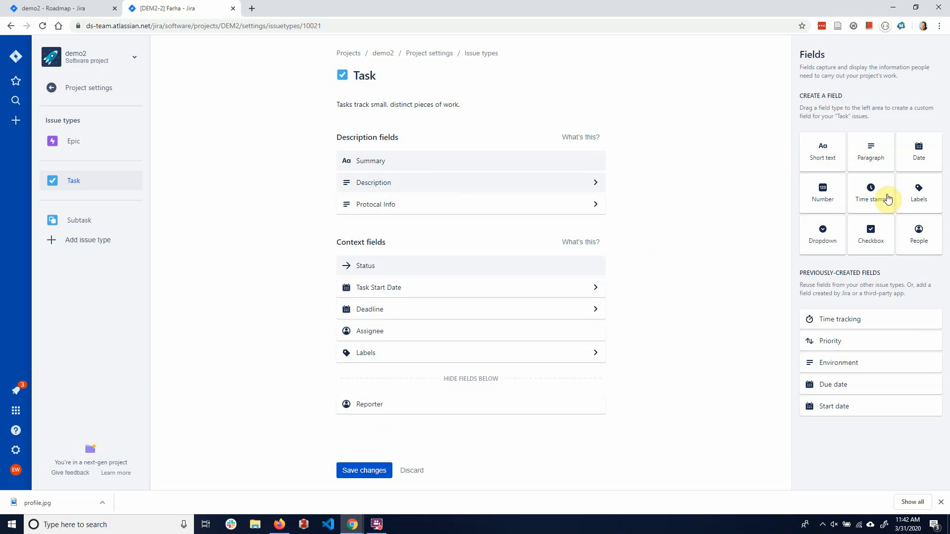
{"action": "left_click_drag", "start_coordinate": [830, 155], "coordinate": [379, 173]}
{"action": "left_click_drag", "start_coordinate": [811, 158], "coordinate": [365, 282]}
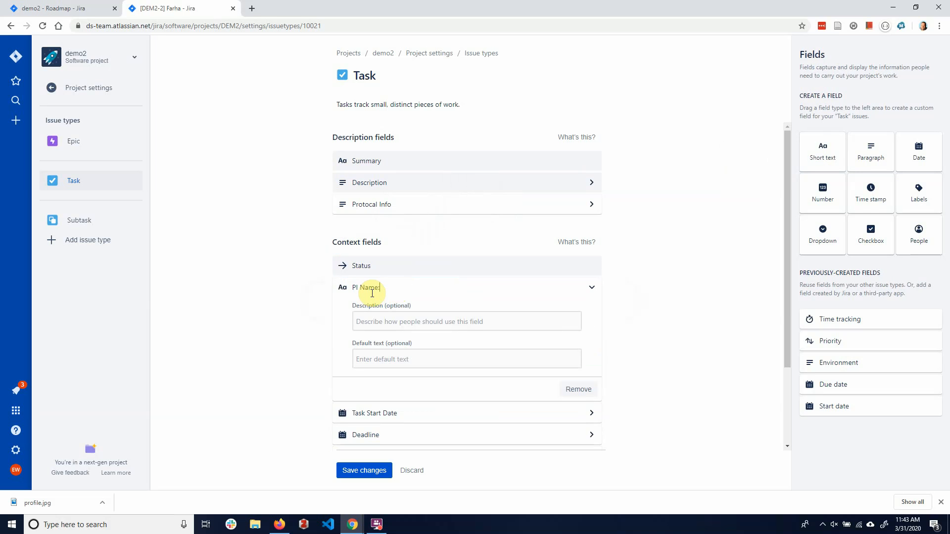
{"action": "left_click", "coordinate": [646, 279]}
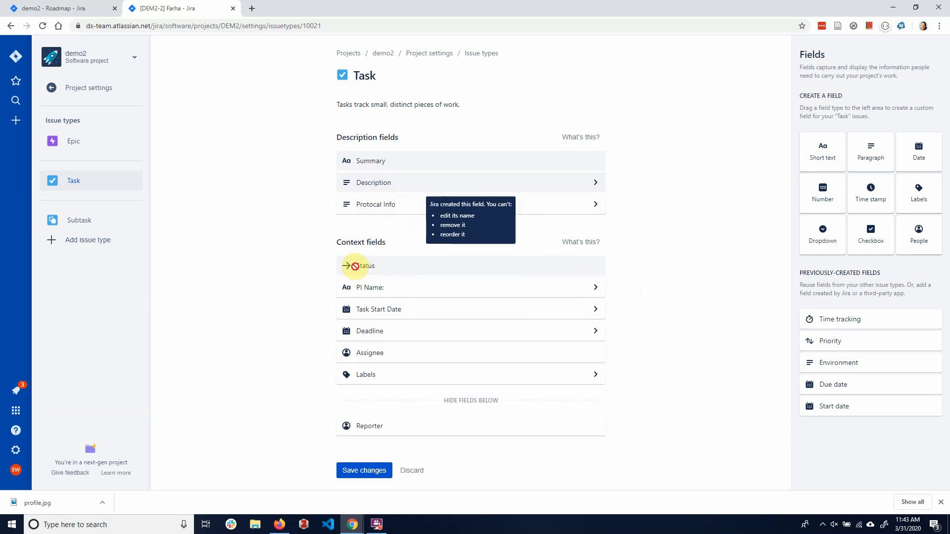
{"action": "mouse_move", "coordinate": [362, 291]}
{"action": "left_mouse_down"}
{"action": "mouse_move", "coordinate": [367, 250]}
{"action": "mouse_move", "coordinate": [361, 339]}
{"action": "mouse_move", "coordinate": [361, 284]}
{"action": "mouse_move", "coordinate": [371, 284]}
{"action": "left_mouse_up"}
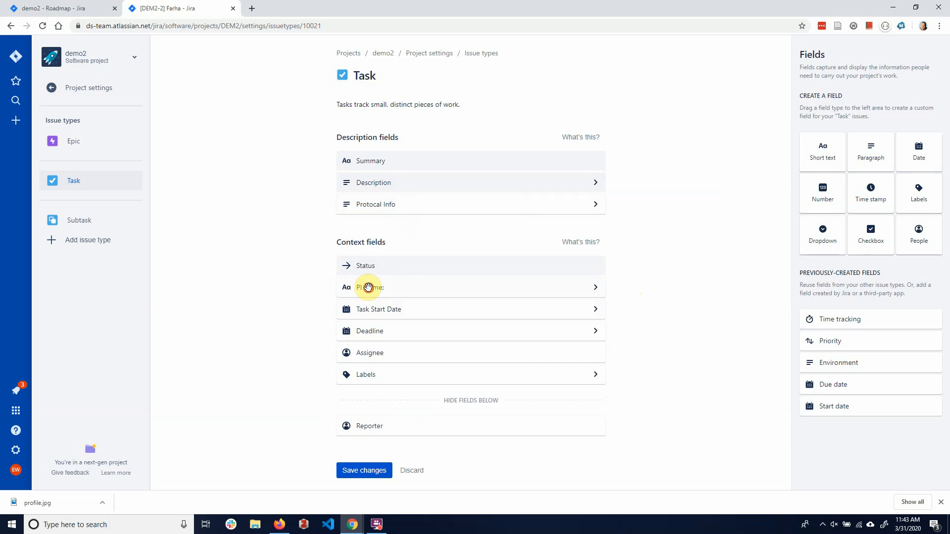
{"action": "mouse_move", "coordinate": [368, 287]}
{"action": "left_mouse_down"}
{"action": "mouse_move", "coordinate": [394, 206]}
{"action": "mouse_move", "coordinate": [384, 163]}
{"action": "mouse_move", "coordinate": [390, 191]}
{"action": "mouse_move", "coordinate": [371, 283]}
{"action": "left_mouse_up"}
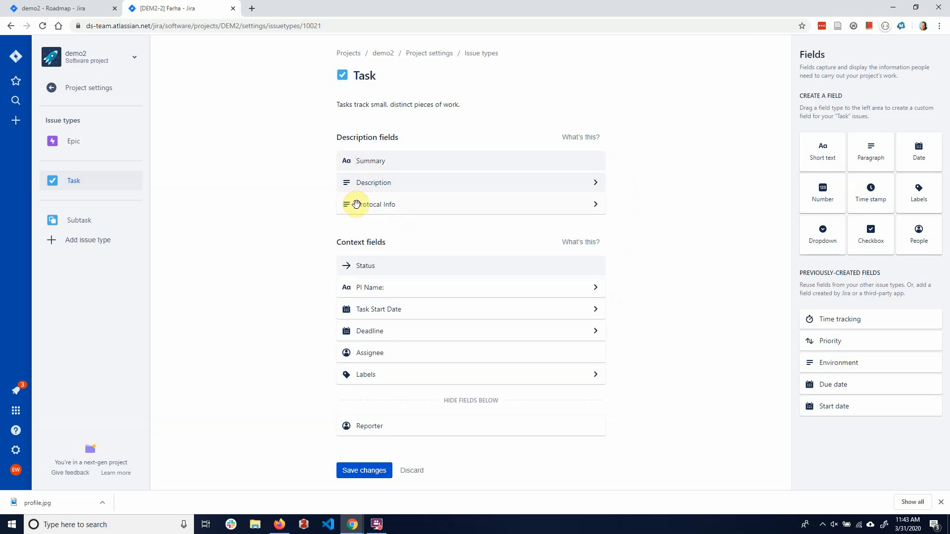
{"action": "mouse_move", "coordinate": [375, 185]}
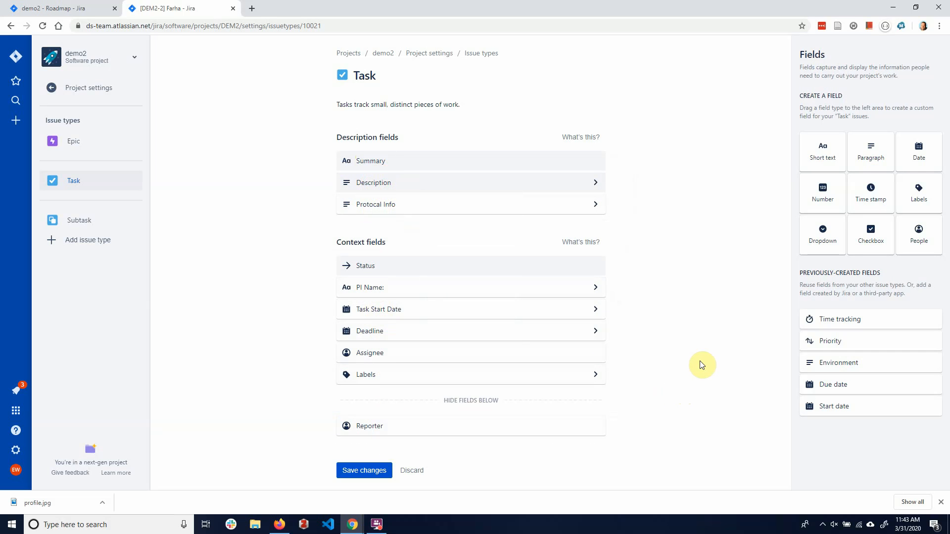
Review the fields configured for the Subtask and Epic issue types, including the Epic's date fields
{"action": "left_click", "coordinate": [73, 224]}
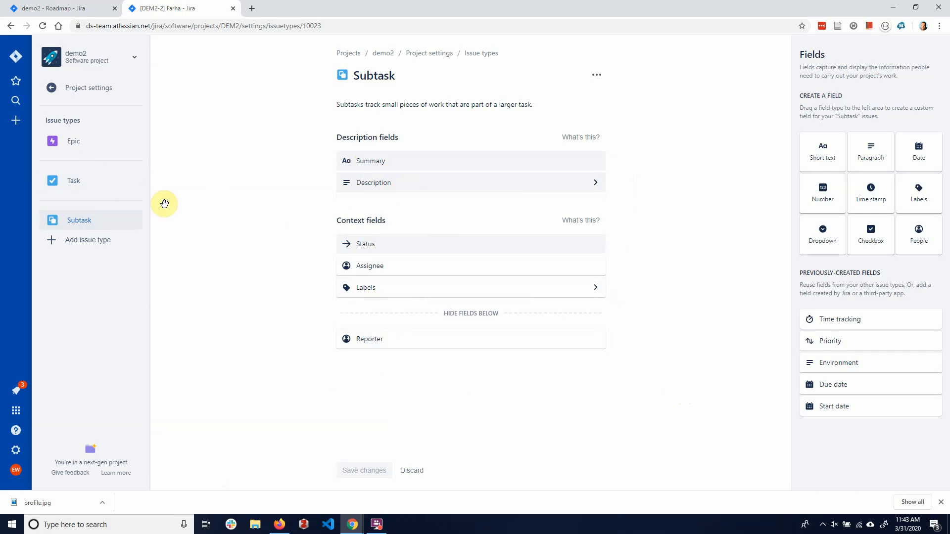
{"action": "left_click", "coordinate": [73, 147]}
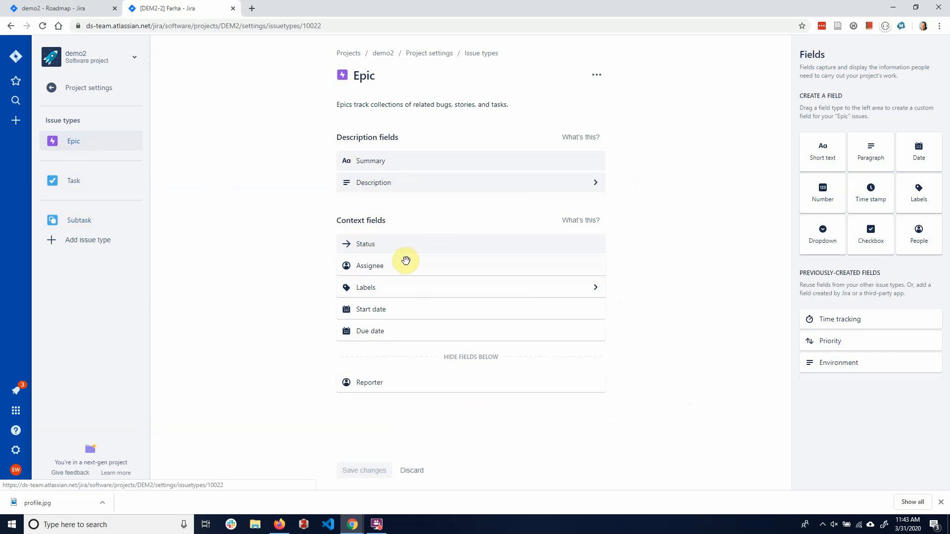
{"action": "mouse_move", "coordinate": [385, 374]}
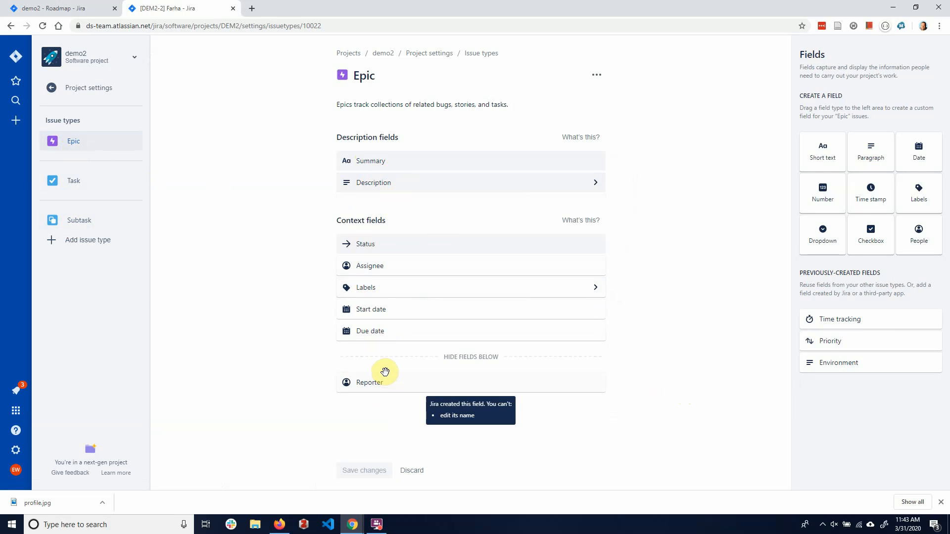
{"action": "mouse_move", "coordinate": [375, 313]}
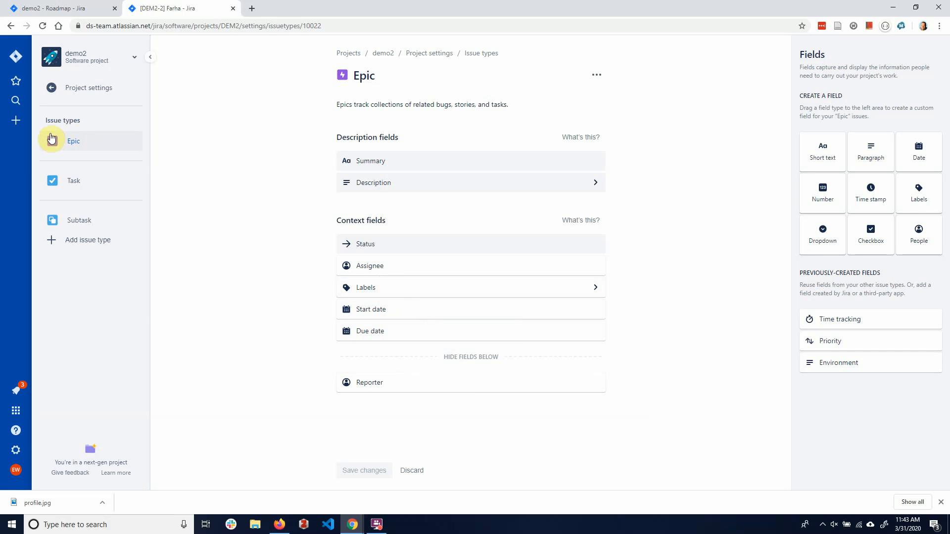
Leave the project settings for the roadmap and open the first Week 3/30 child task on its own full page
{"action": "left_click", "coordinate": [70, 91]}
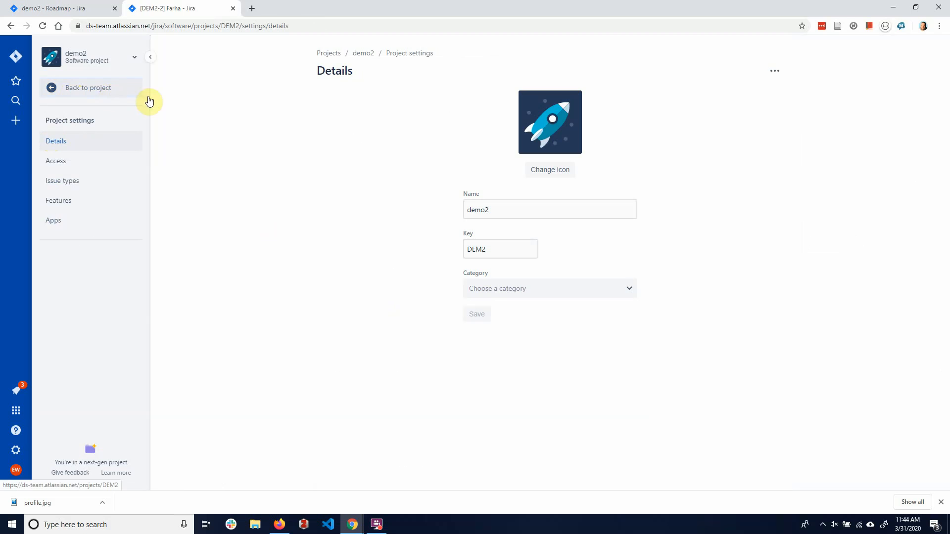
{"action": "left_click", "coordinate": [63, 90]}
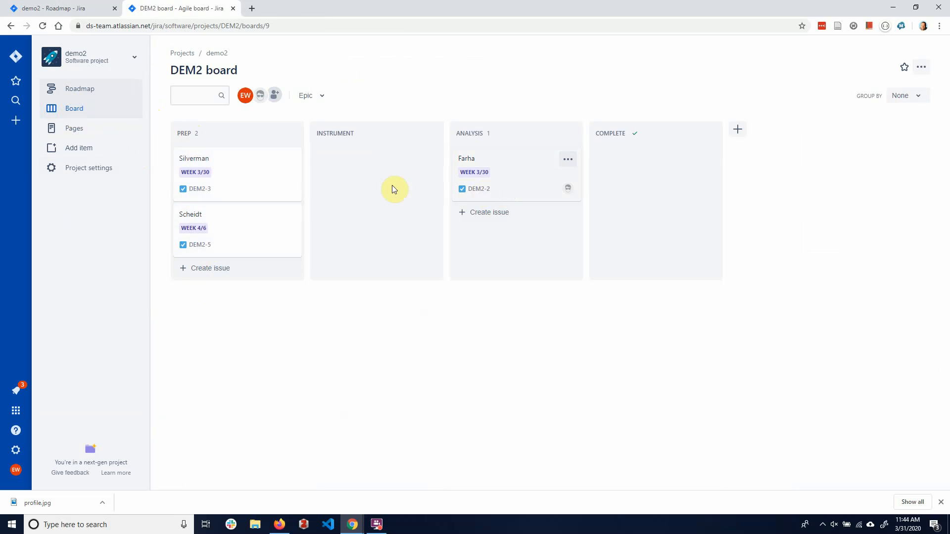
{"action": "left_click", "coordinate": [75, 89]}
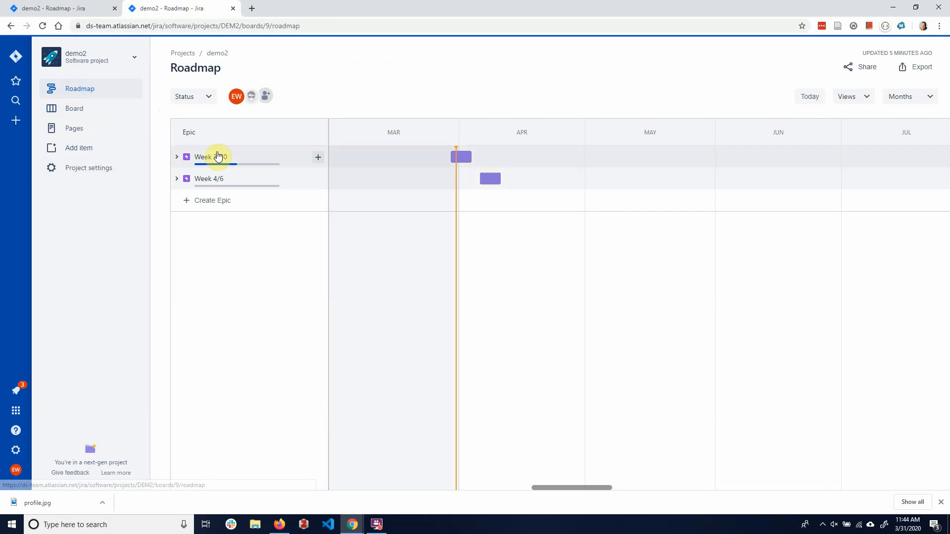
{"action": "left_click", "coordinate": [178, 156]}
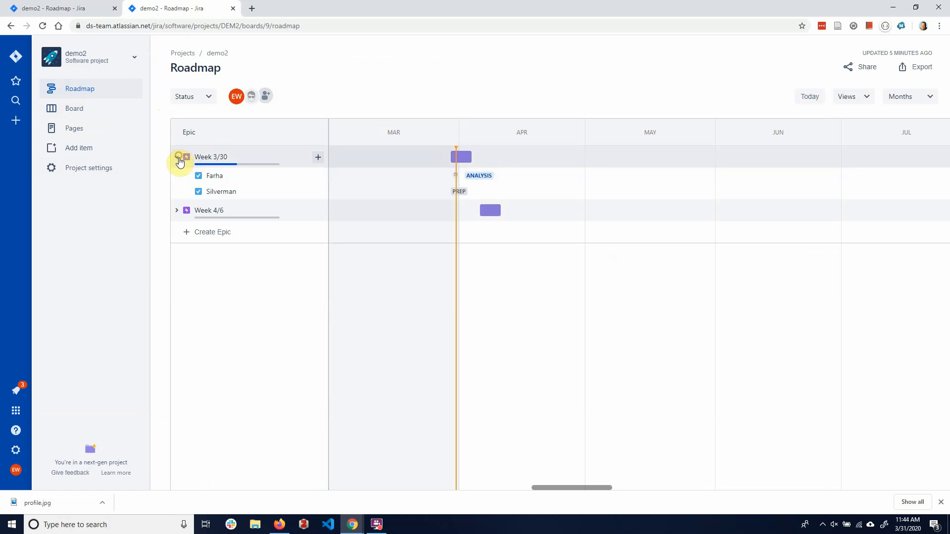
{"action": "left_click", "coordinate": [176, 213]}
{"action": "left_click", "coordinate": [212, 177]}
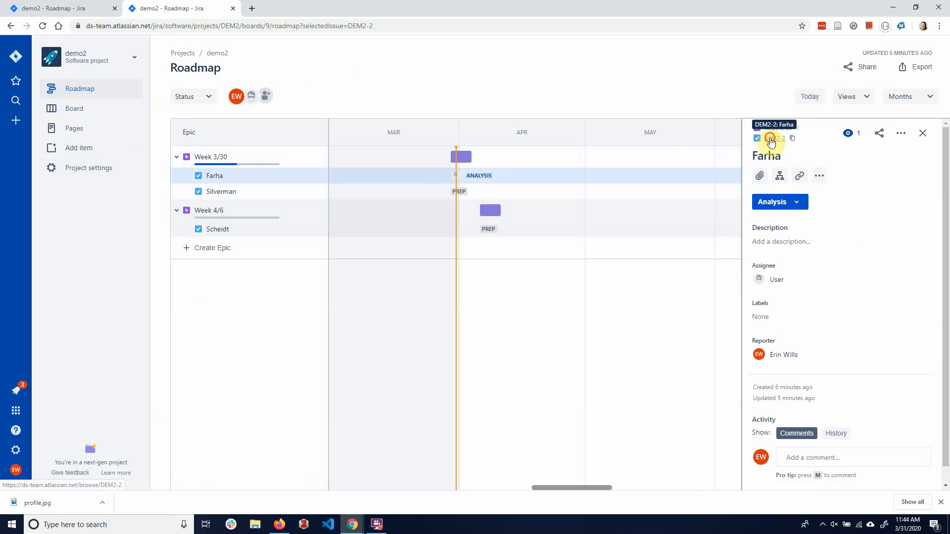
{"action": "left_click", "coordinate": [771, 141]}
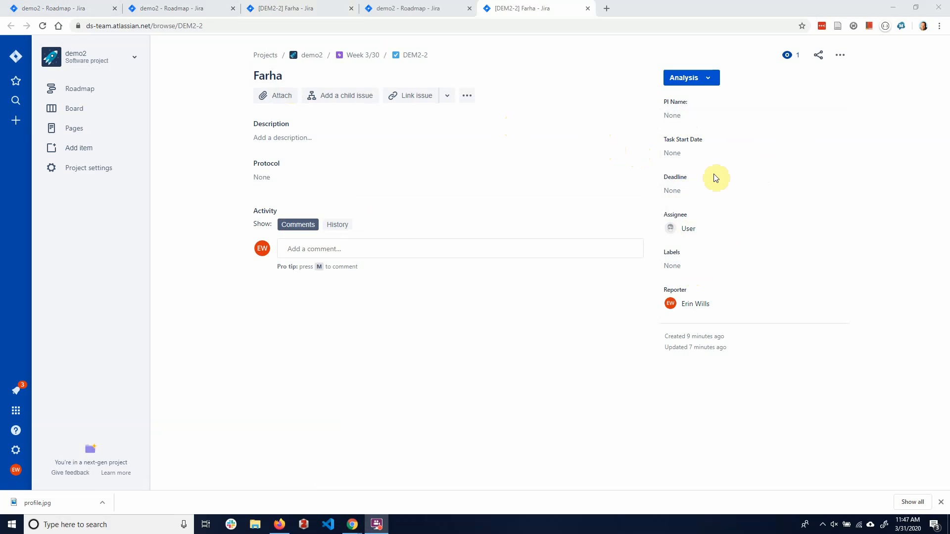
Open the task's Protocol field for editing and look at the additional link options for the issue
{"action": "left_click", "coordinate": [262, 177]}
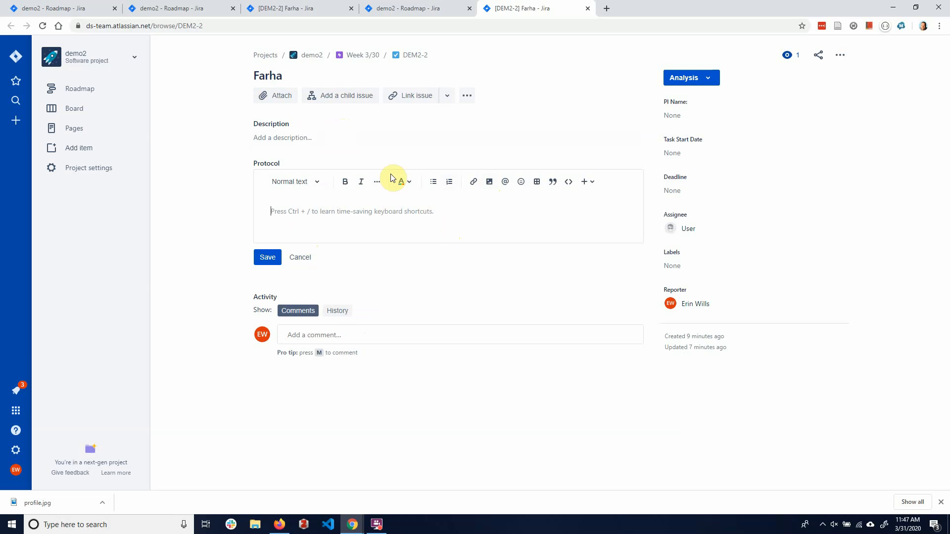
{"action": "left_click", "coordinate": [446, 101]}
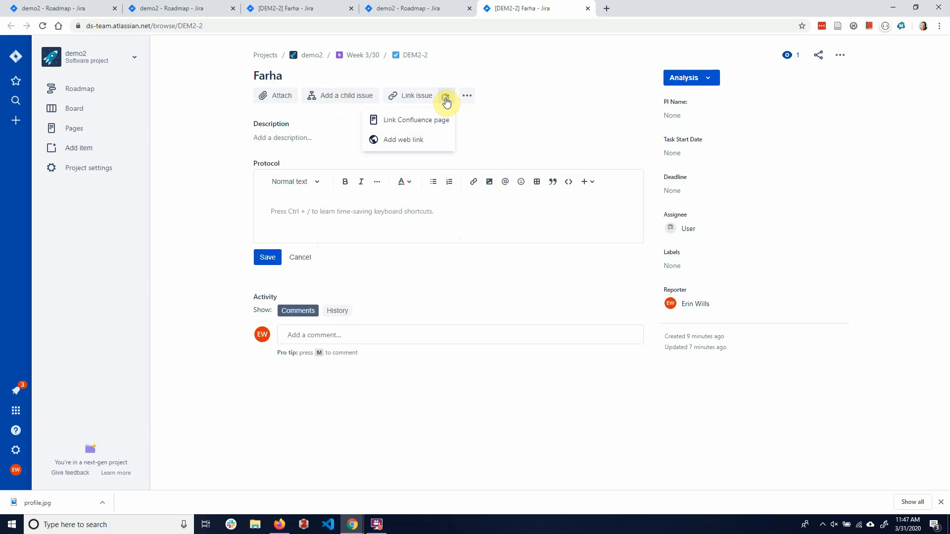
{"action": "left_click", "coordinate": [480, 117]}
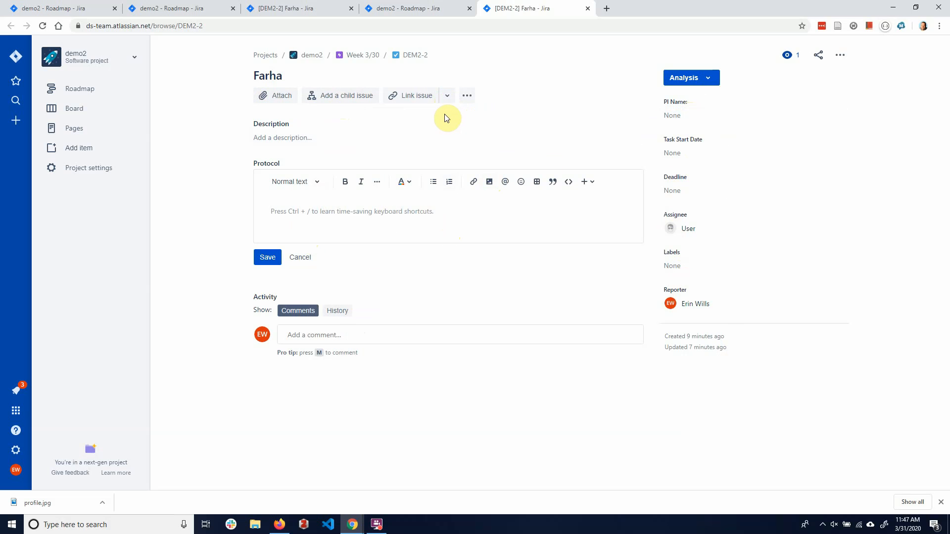
Return to the roadmap, expand both weekly epics and check the Week 3/30 epic's start and end dates
{"action": "left_click", "coordinate": [81, 95]}
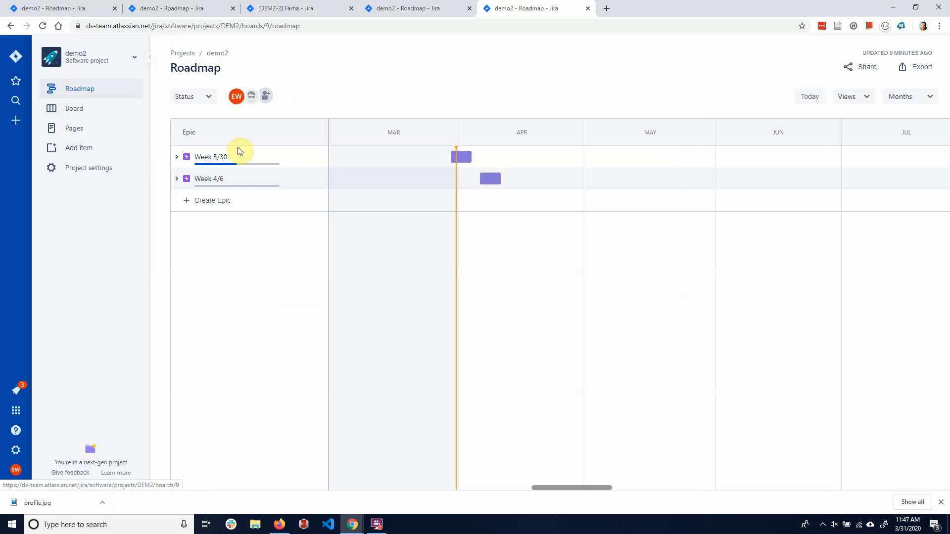
{"action": "left_click", "coordinate": [177, 179]}
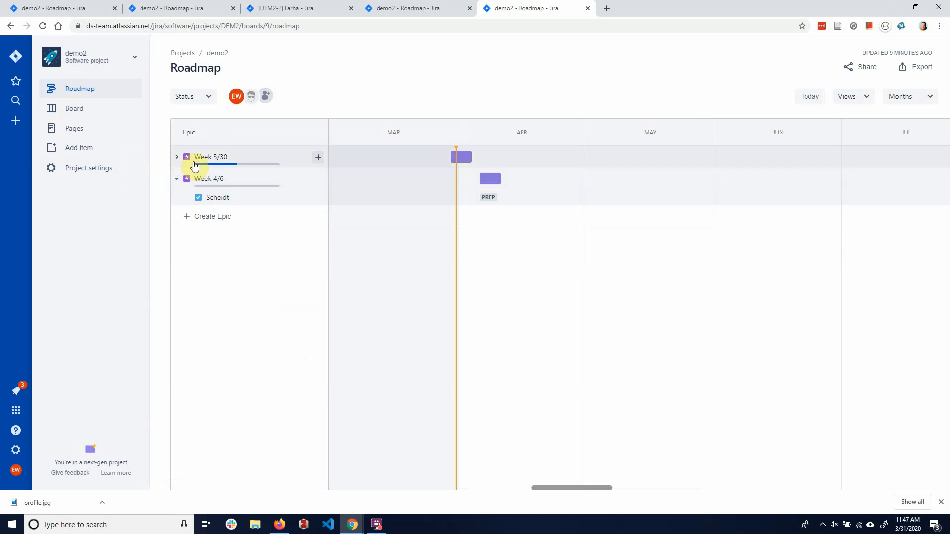
{"action": "left_click", "coordinate": [176, 158]}
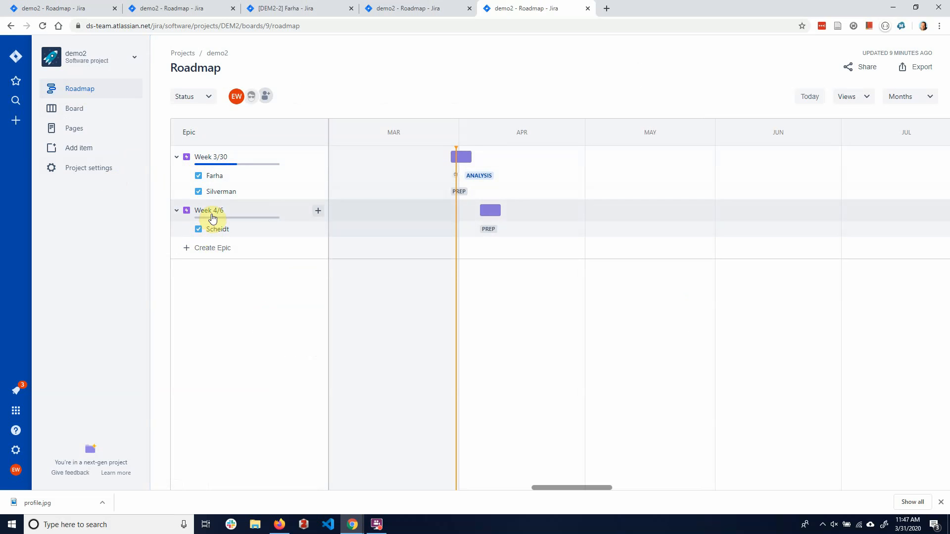
{"action": "mouse_move", "coordinate": [471, 154]}
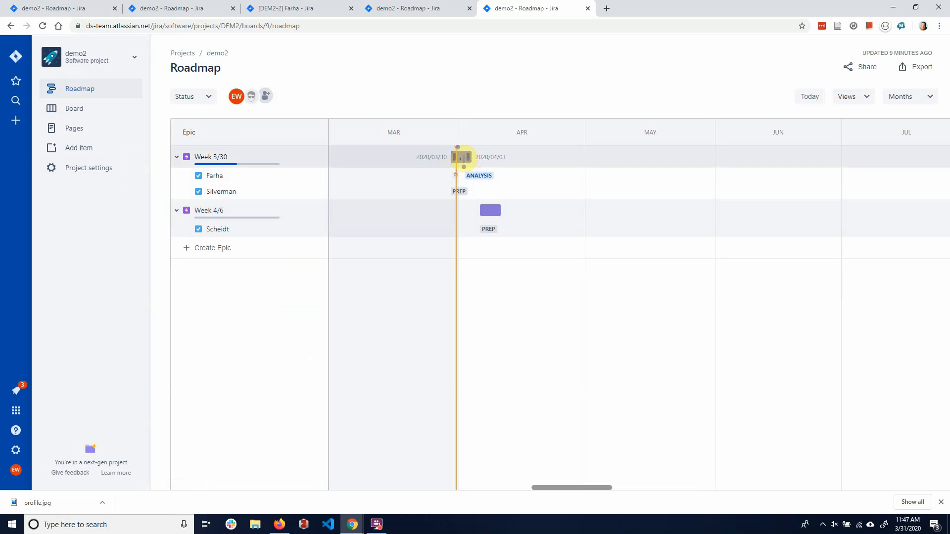
On the project board, move the Week 3/30 task from the Prep column to Instrument
{"action": "left_click", "coordinate": [74, 109]}
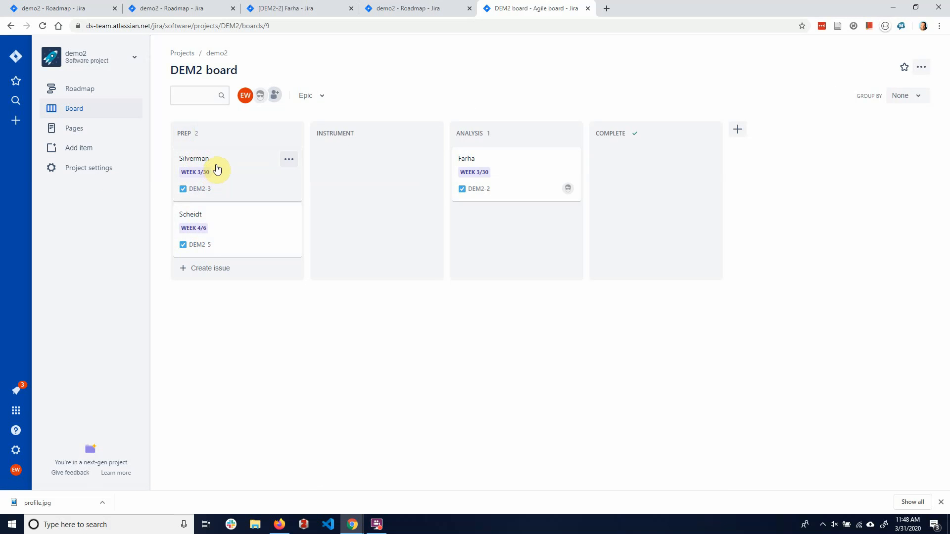
{"action": "left_click_drag", "start_coordinate": [221, 164], "coordinate": [342, 166]}
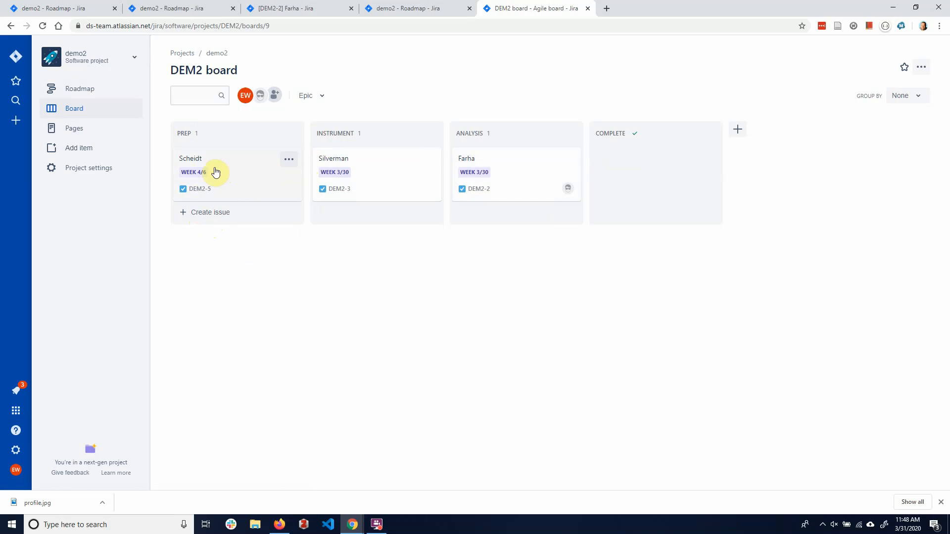
Change the Week 4/6 task's status to Instrument in its details, and return its card to the Prep column on the board
{"action": "left_click", "coordinate": [188, 159]}
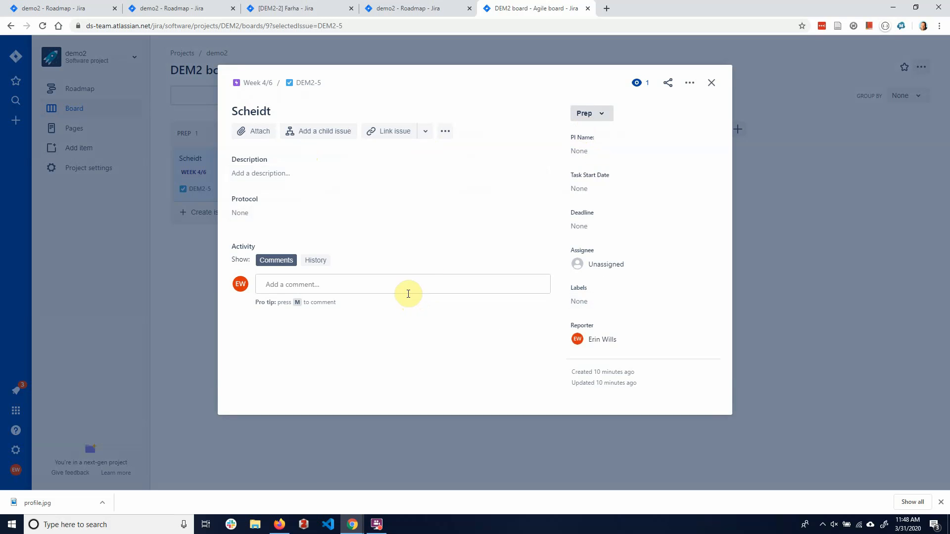
{"action": "left_click", "coordinate": [607, 114]}
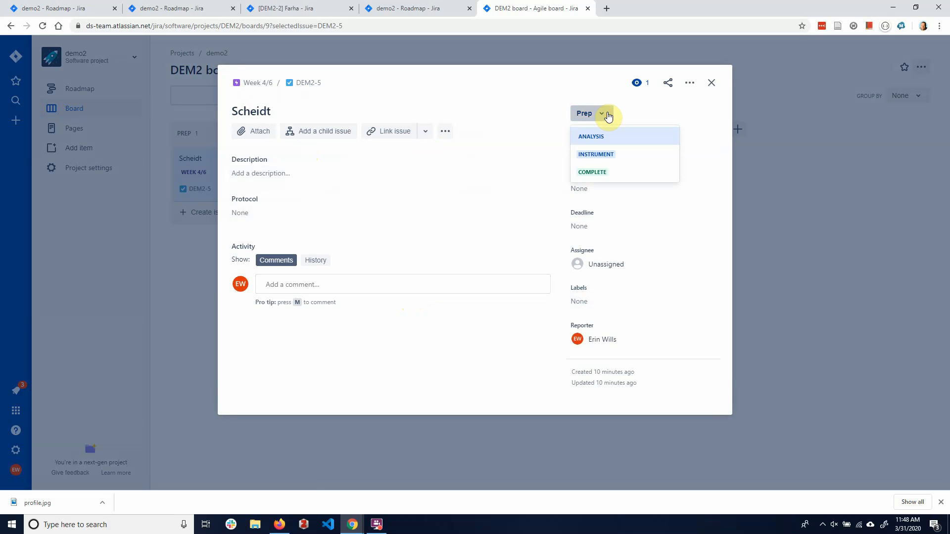
{"action": "left_click", "coordinate": [596, 153]}
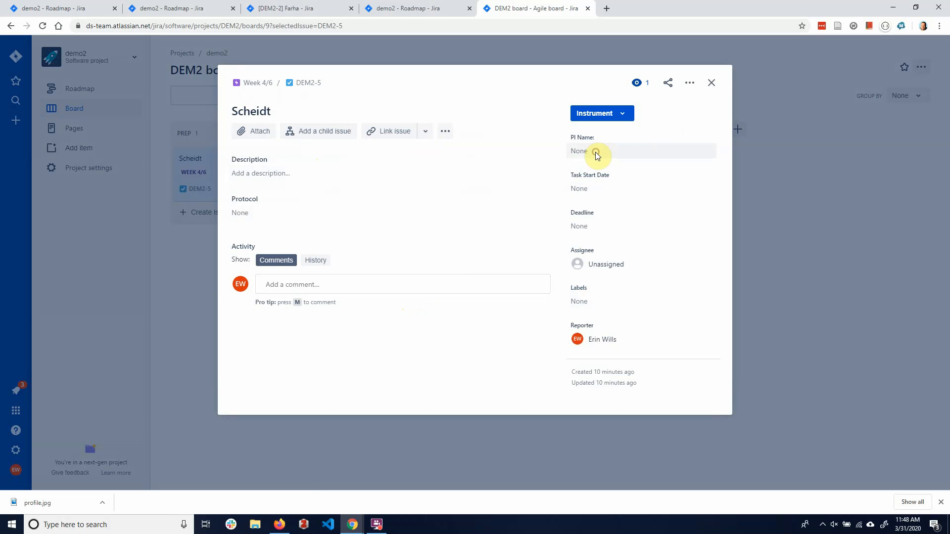
{"action": "left_click", "coordinate": [711, 86]}
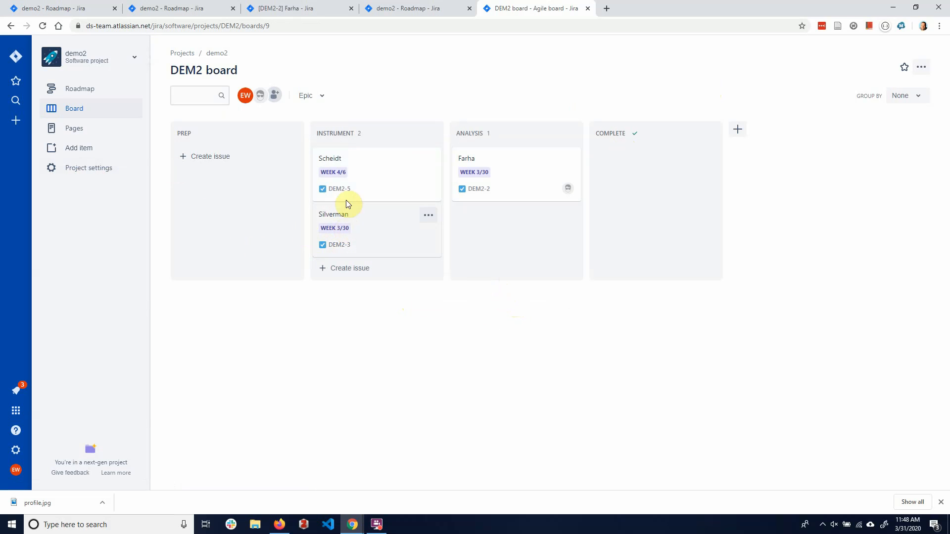
{"action": "left_click_drag", "start_coordinate": [361, 180], "coordinate": [208, 172]}
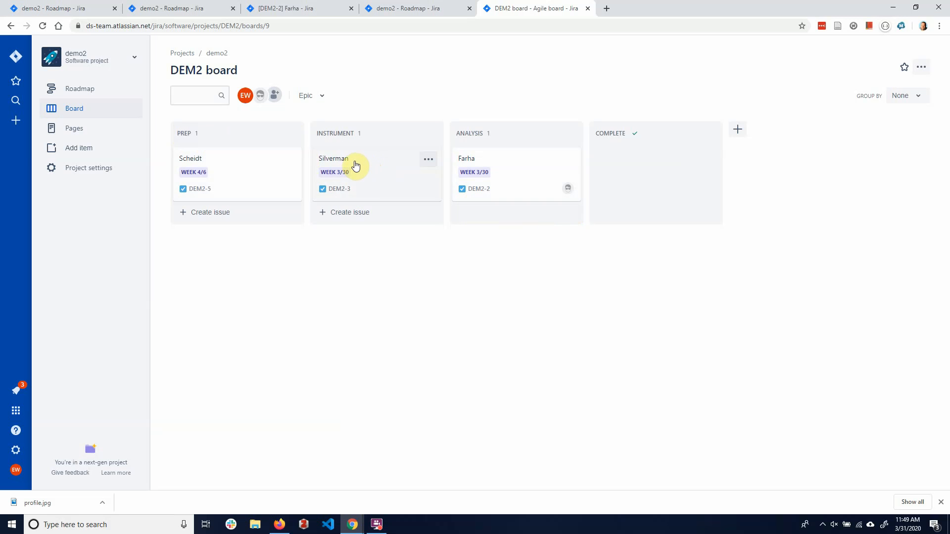
Assign the Week 4/6 task to User and add the InstrumentA label in its details
{"action": "left_click", "coordinate": [196, 159]}
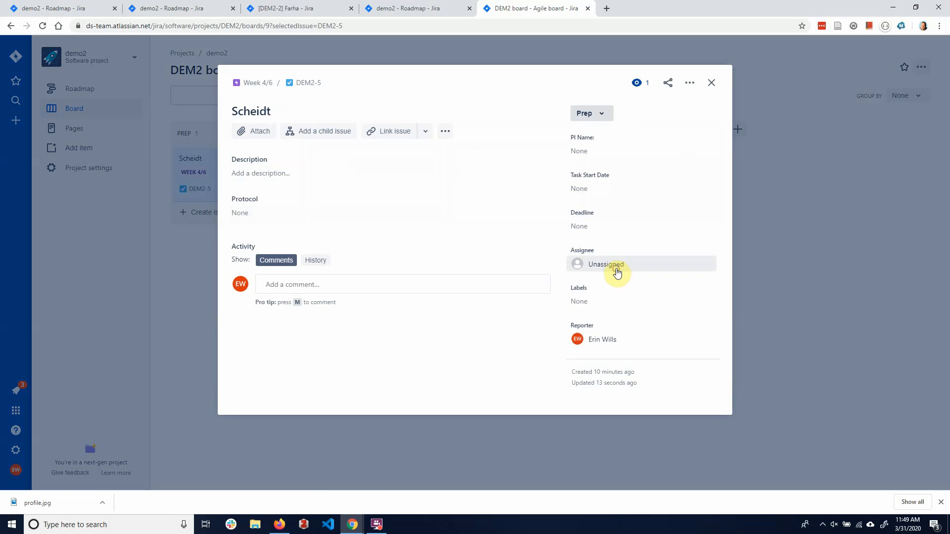
{"action": "left_click", "coordinate": [617, 273]}
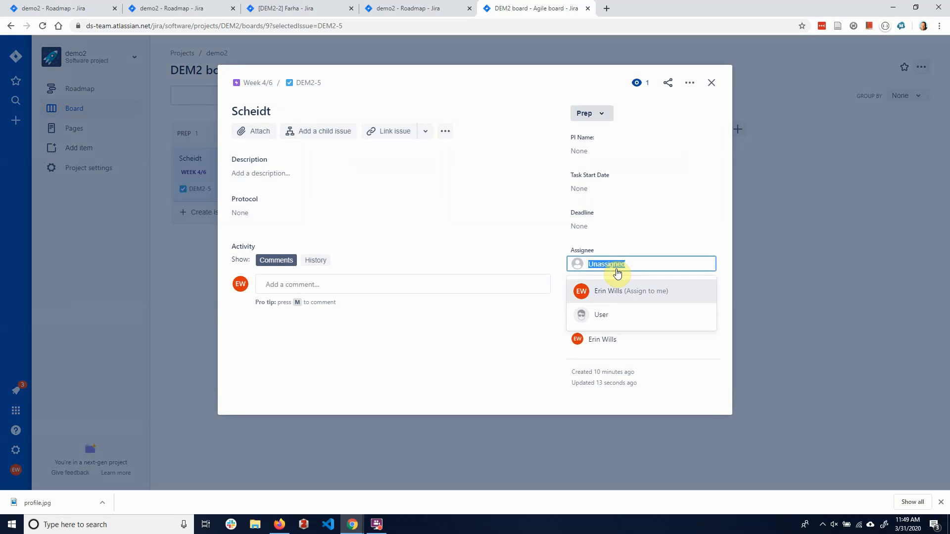
{"action": "left_click", "coordinate": [600, 314]}
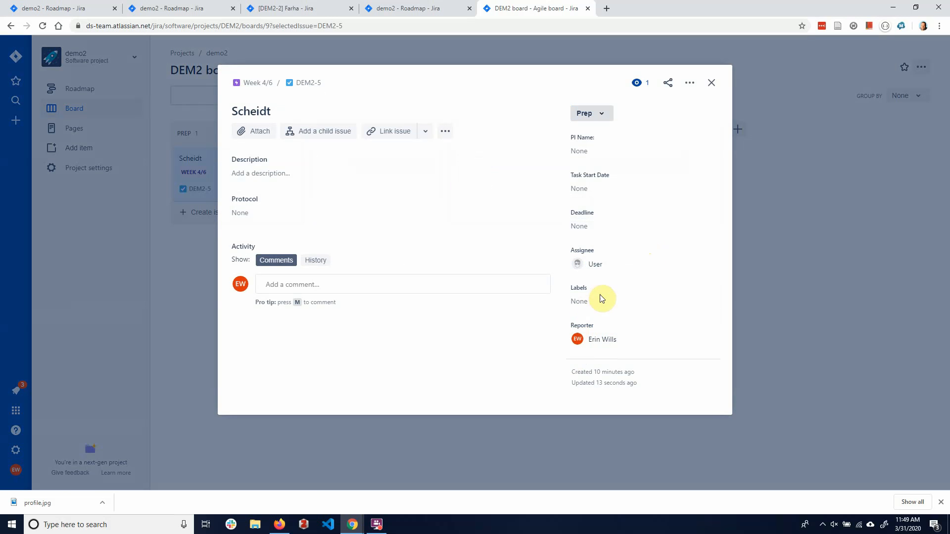
{"action": "left_click", "coordinate": [587, 306]}
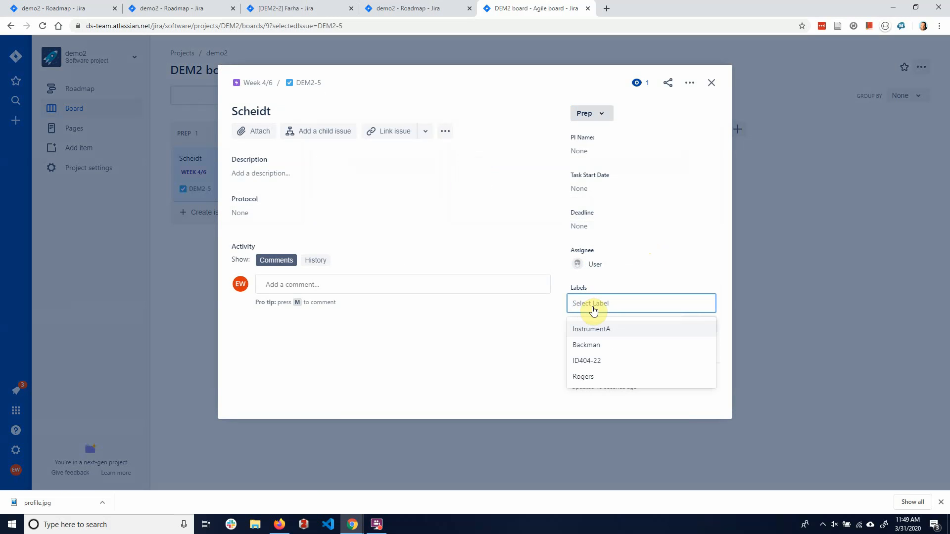
{"action": "left_click", "coordinate": [592, 329]}
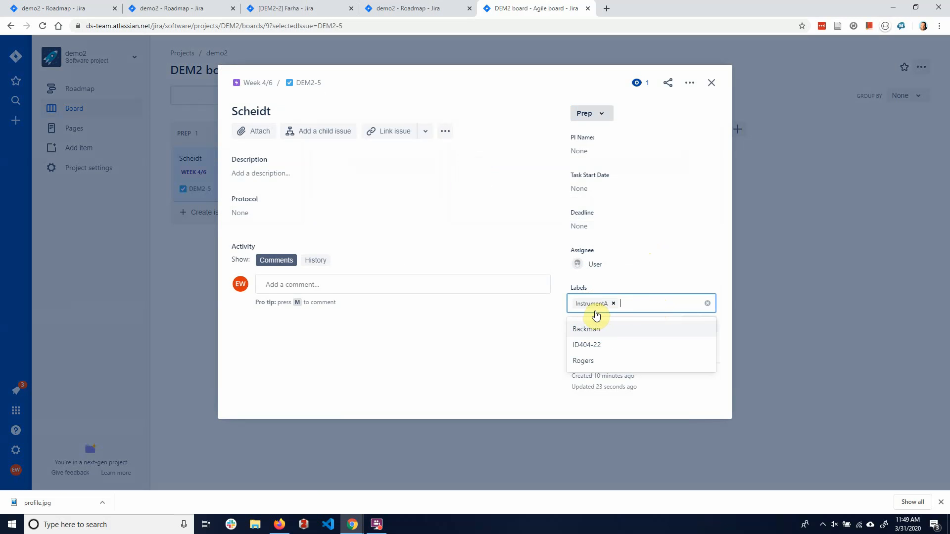
{"action": "left_click", "coordinate": [661, 239]}
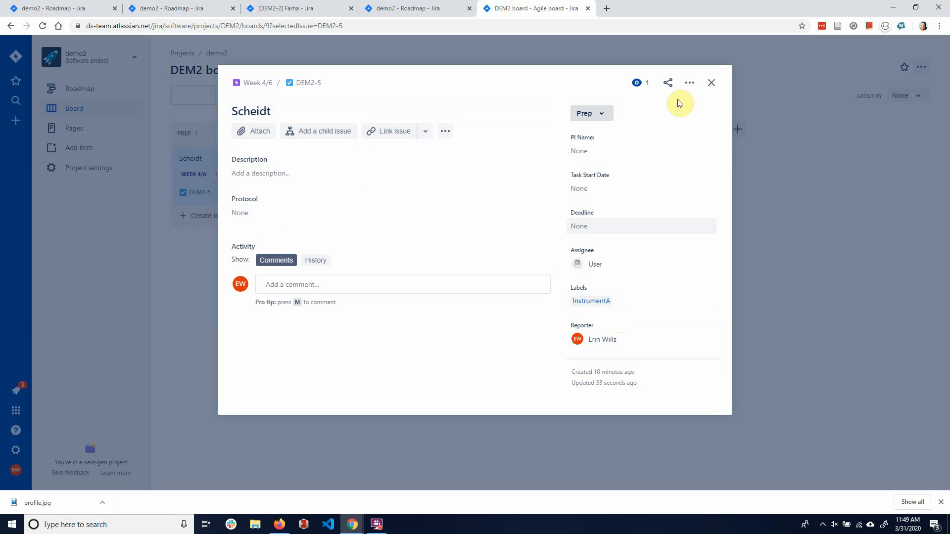
{"action": "left_click", "coordinate": [712, 86]}
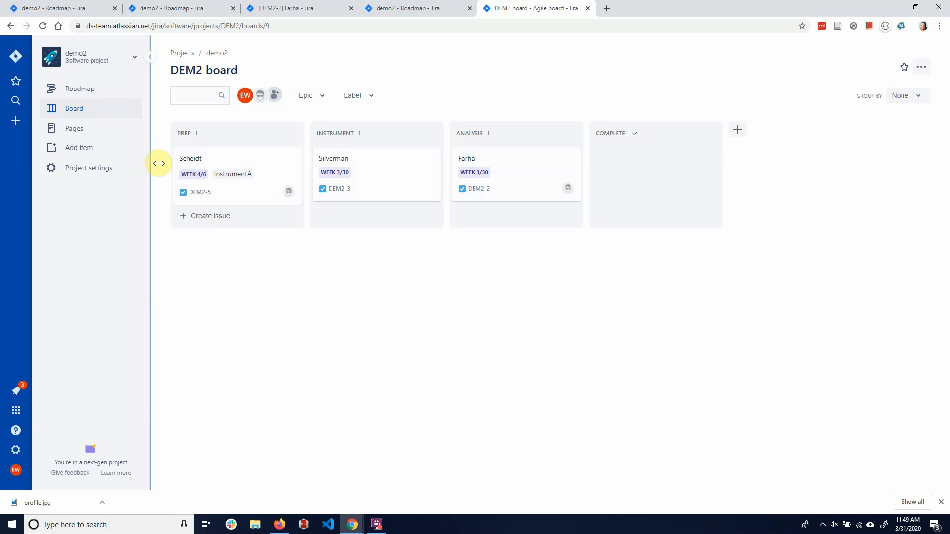
Review the project's settings, checking the Task issue type's fields and the Access page
{"action": "left_click", "coordinate": [73, 176]}
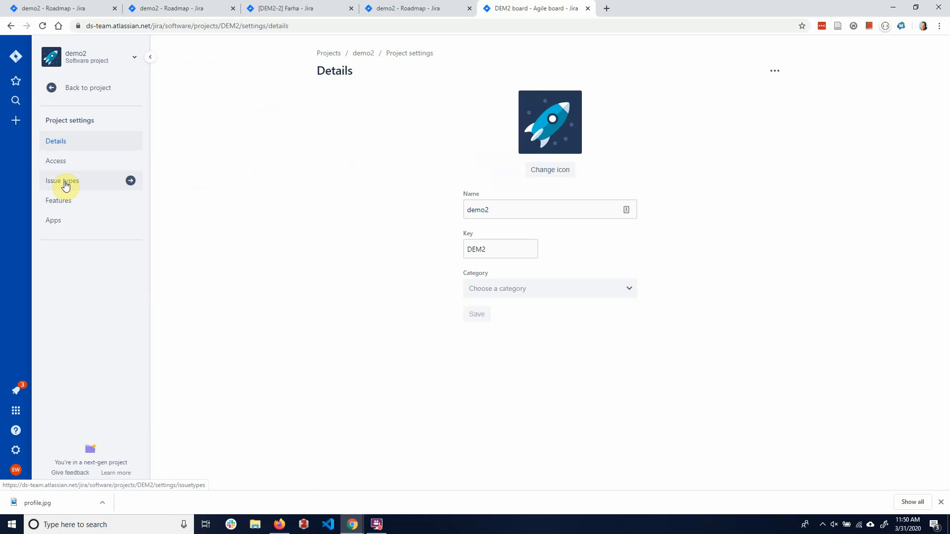
{"action": "left_click", "coordinate": [64, 184]}
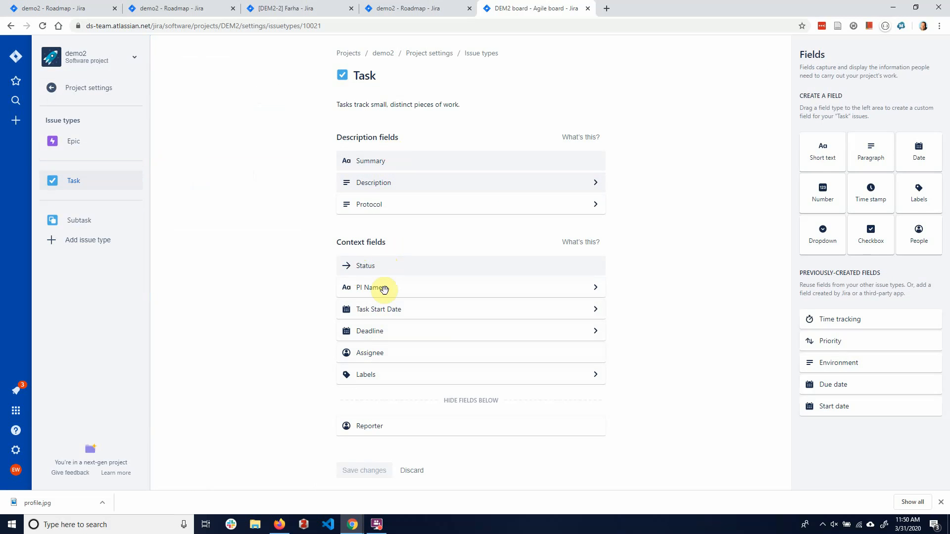
{"action": "left_click", "coordinate": [68, 178]}
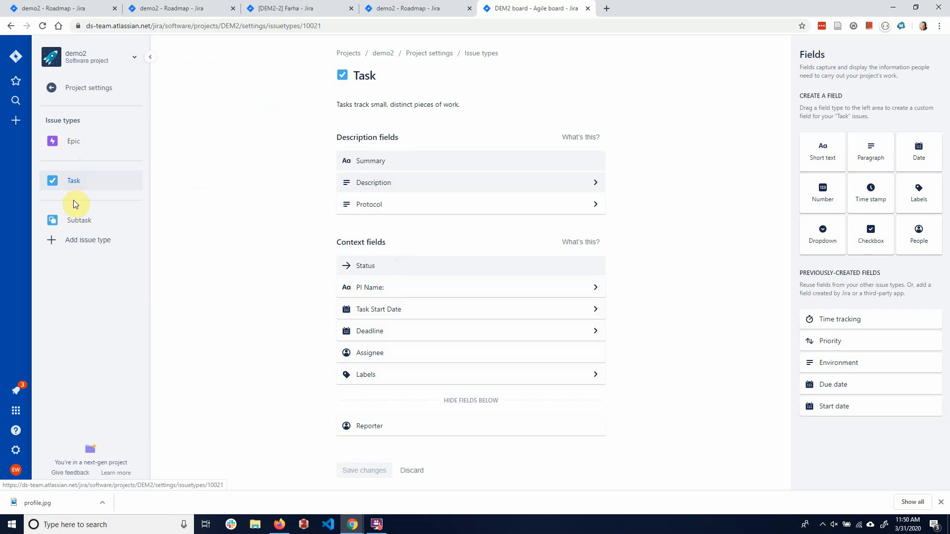
{"action": "left_click", "coordinate": [76, 94]}
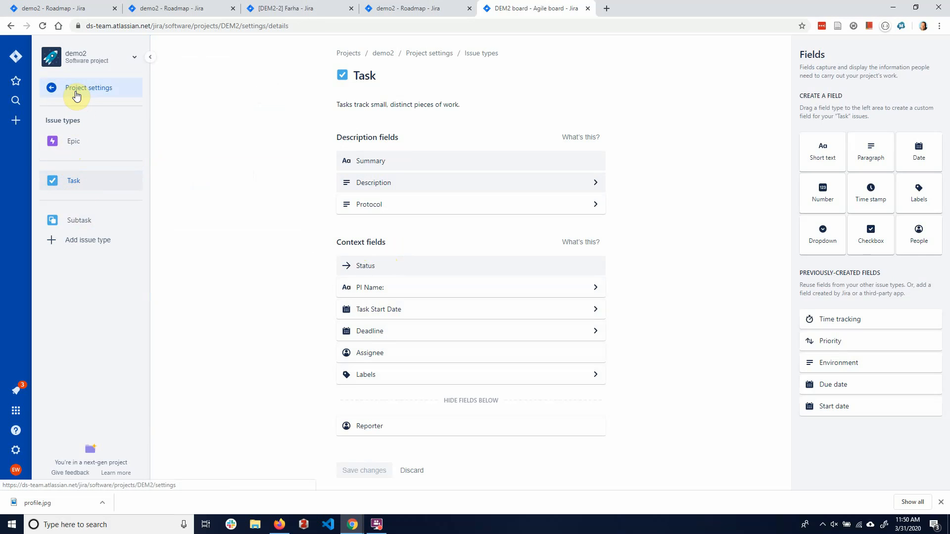
{"action": "left_click", "coordinate": [56, 162]}
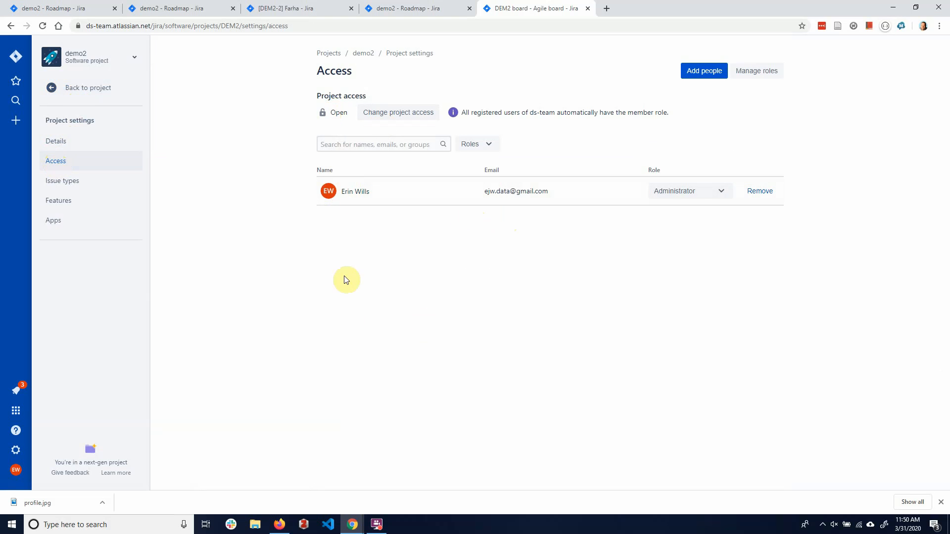
{"action": "left_click", "coordinate": [56, 183]}
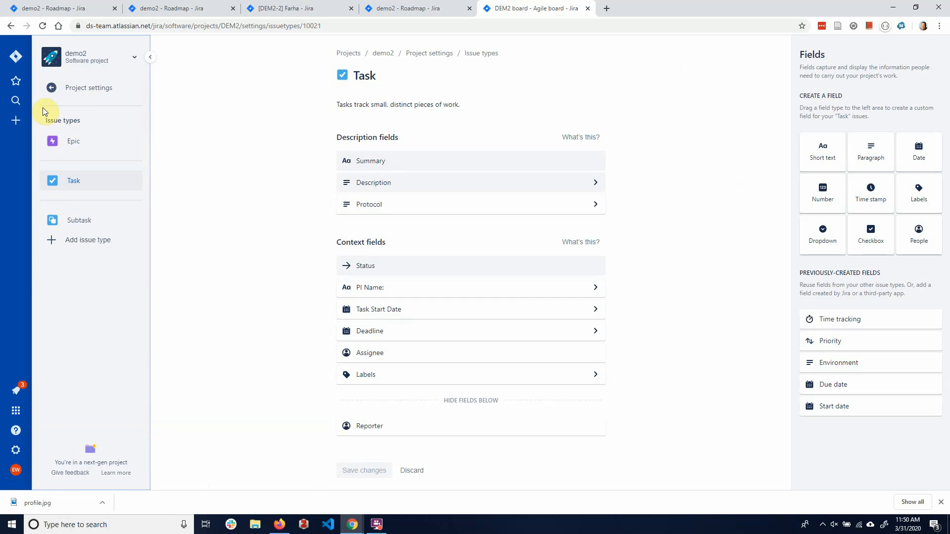
Enable the Backlog feature for the project and move the Prep column's issues into the new backlog
{"action": "left_click", "coordinate": [70, 90]}
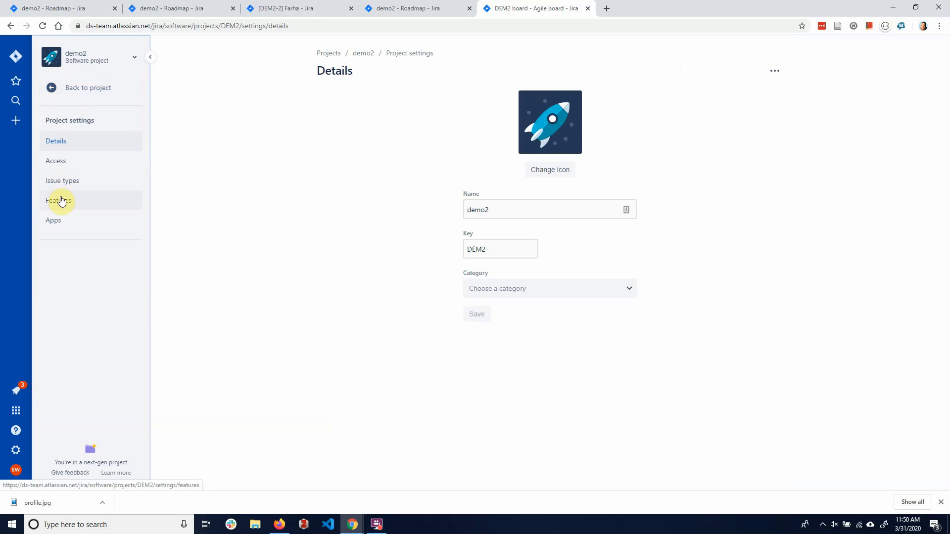
{"action": "left_click", "coordinate": [59, 204]}
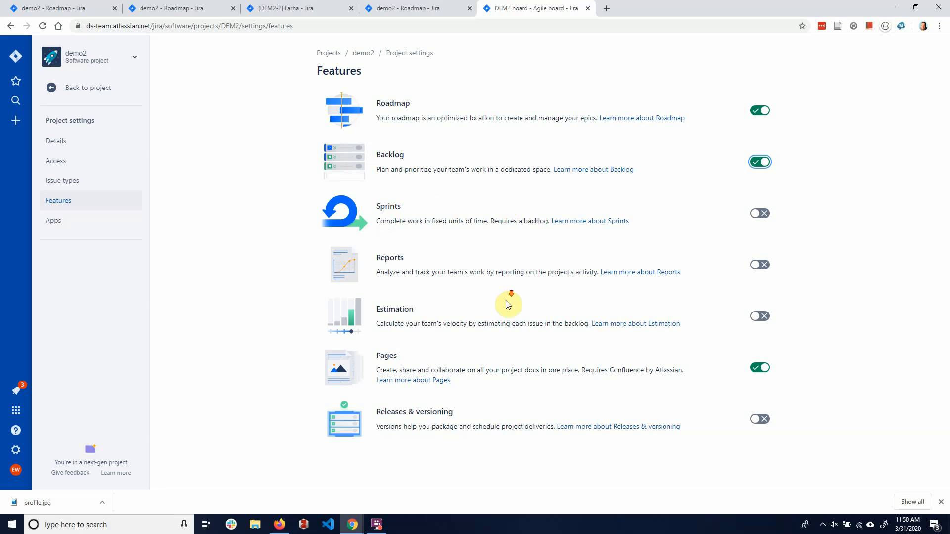
{"action": "left_click", "coordinate": [85, 88]}
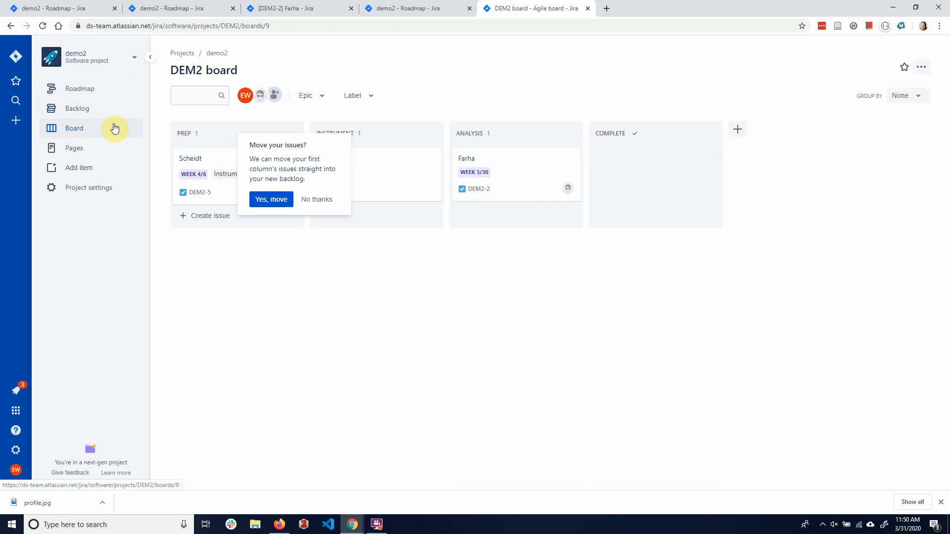
{"action": "left_click", "coordinate": [267, 203]}
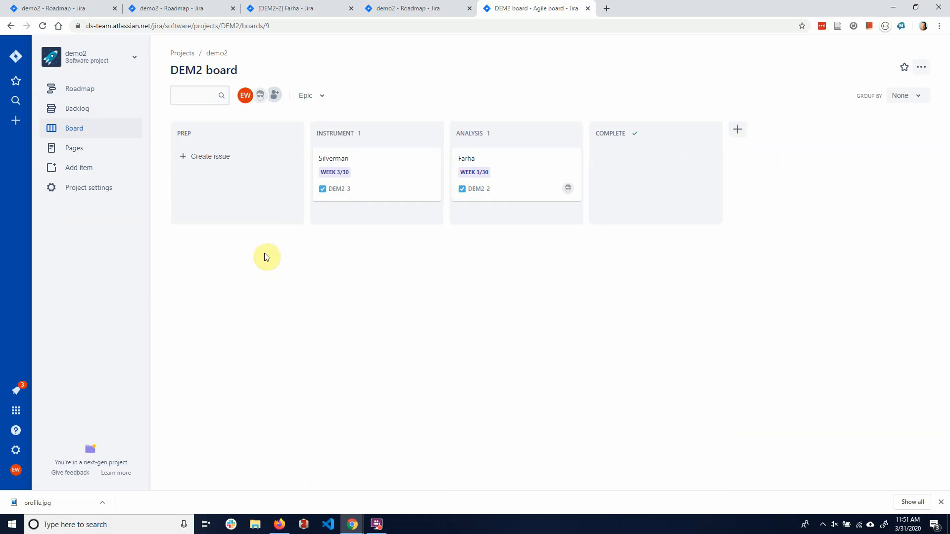
In the backlog view, move the Week 4/6 task from the Backlog section to the end of the Board section
{"action": "left_click", "coordinate": [77, 110]}
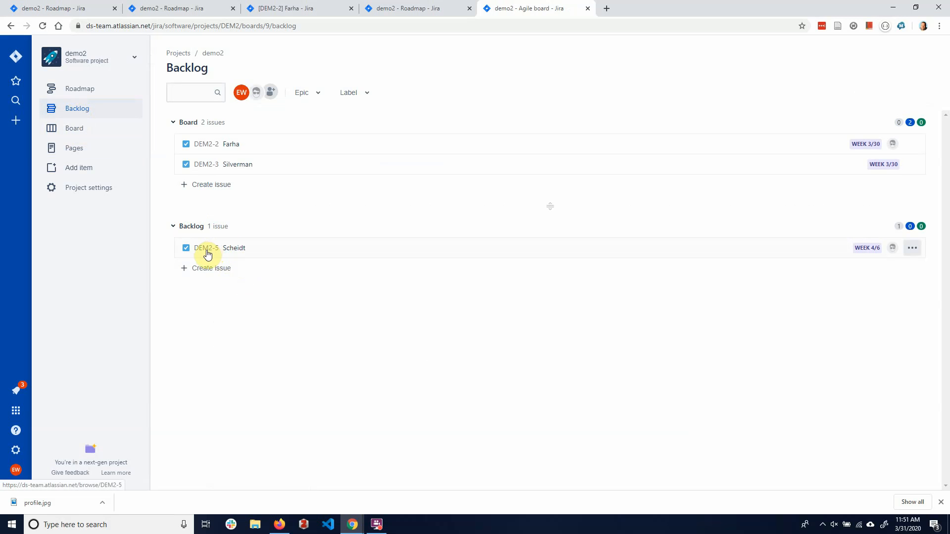
{"action": "left_click_drag", "start_coordinate": [208, 254], "coordinate": [210, 187]}
{"action": "left_click_drag", "start_coordinate": [209, 185], "coordinate": [210, 186]}
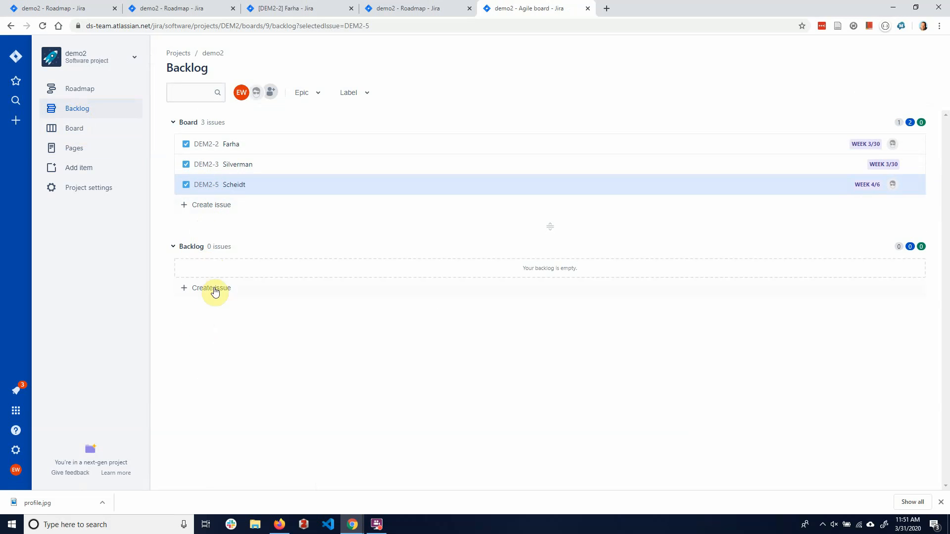
Return to the board and look at the options of the Epic and Label filters
{"action": "left_click", "coordinate": [75, 131]}
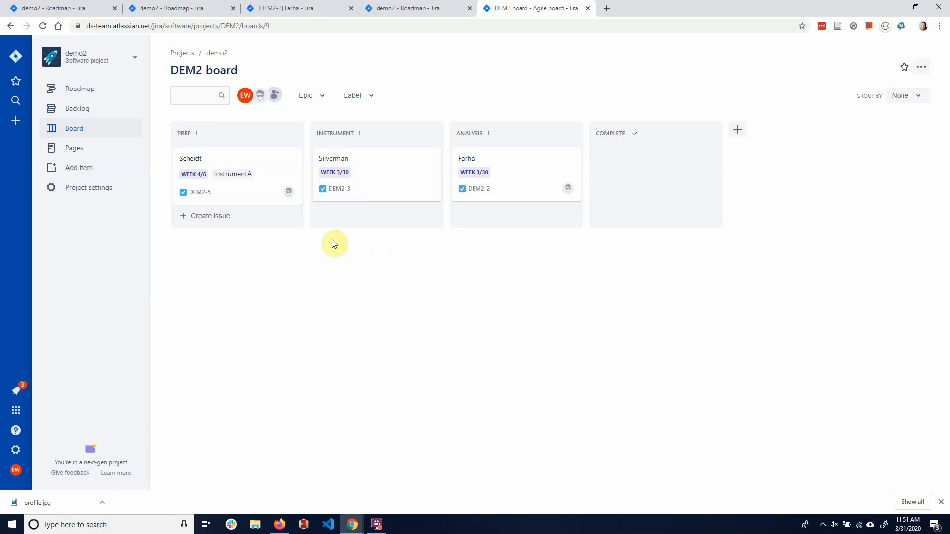
{"action": "left_click", "coordinate": [323, 99]}
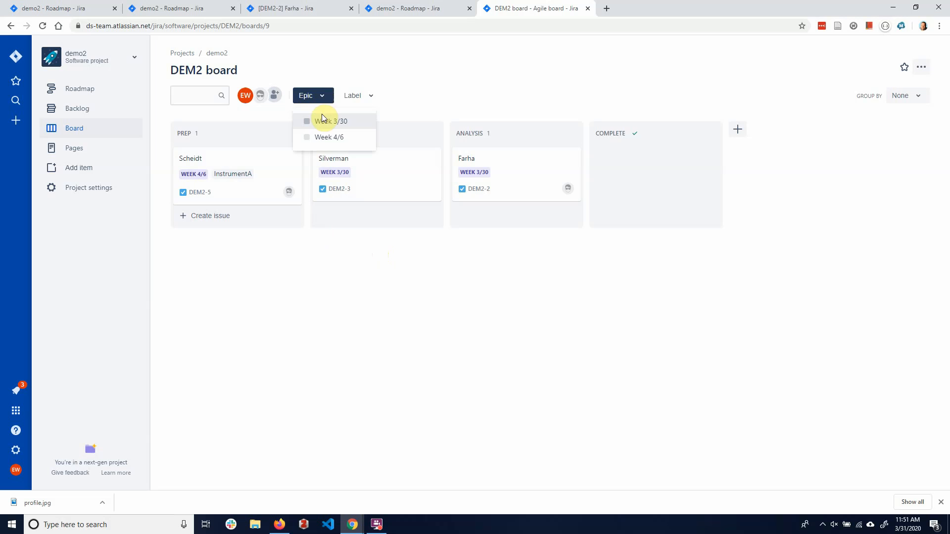
{"action": "left_click", "coordinate": [371, 97]}
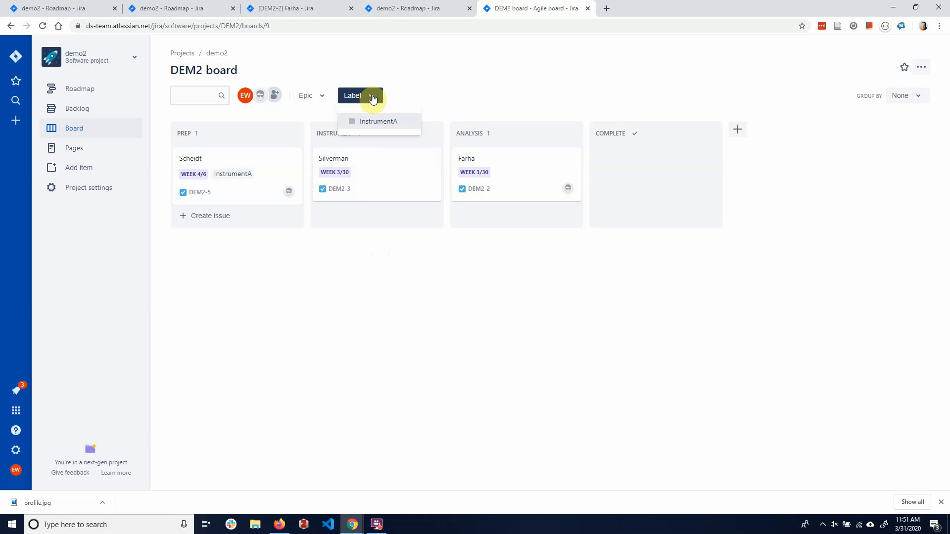
{"action": "left_click", "coordinate": [406, 88]}
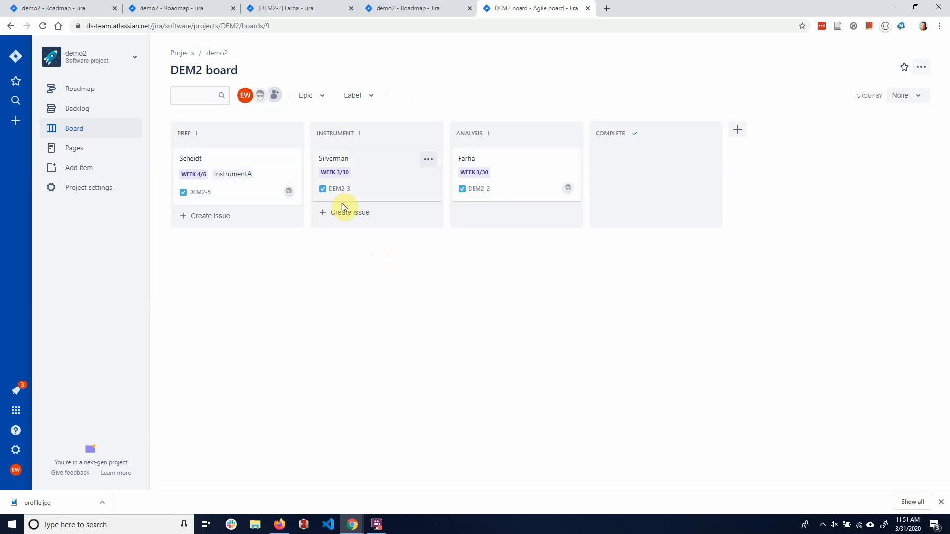
Export the Week 4/6 task as a Word document, view DEM2-5.doc in Word, and return to the board
{"action": "left_click", "coordinate": [224, 179]}
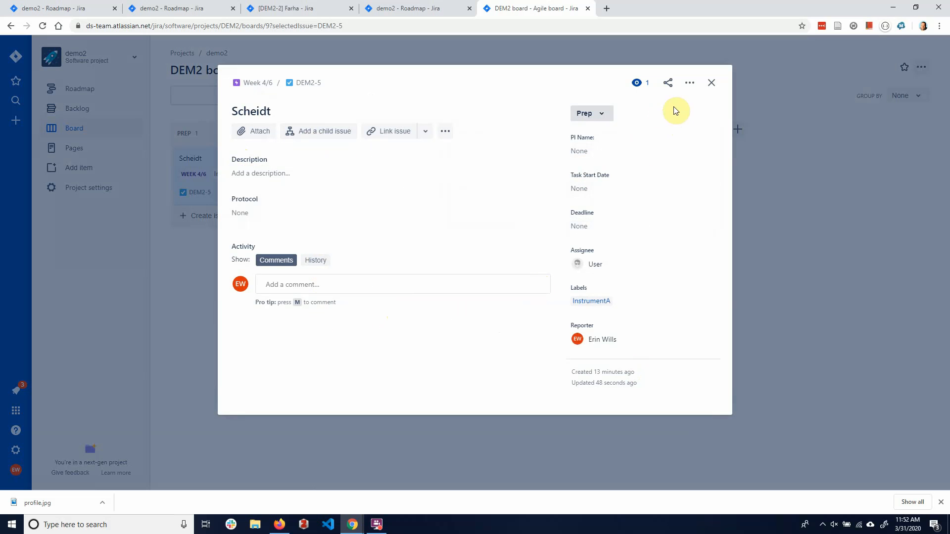
{"action": "left_click", "coordinate": [690, 87]}
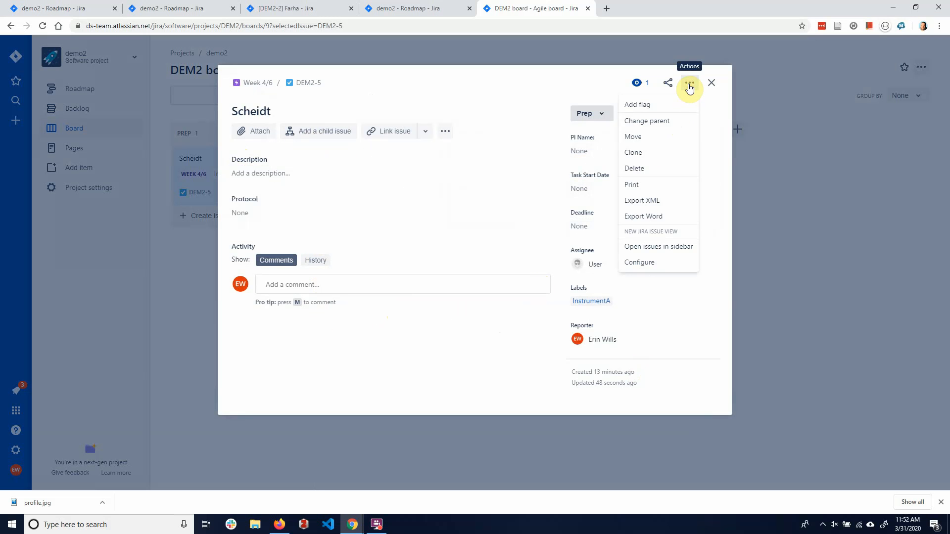
{"action": "left_click", "coordinate": [644, 217]}
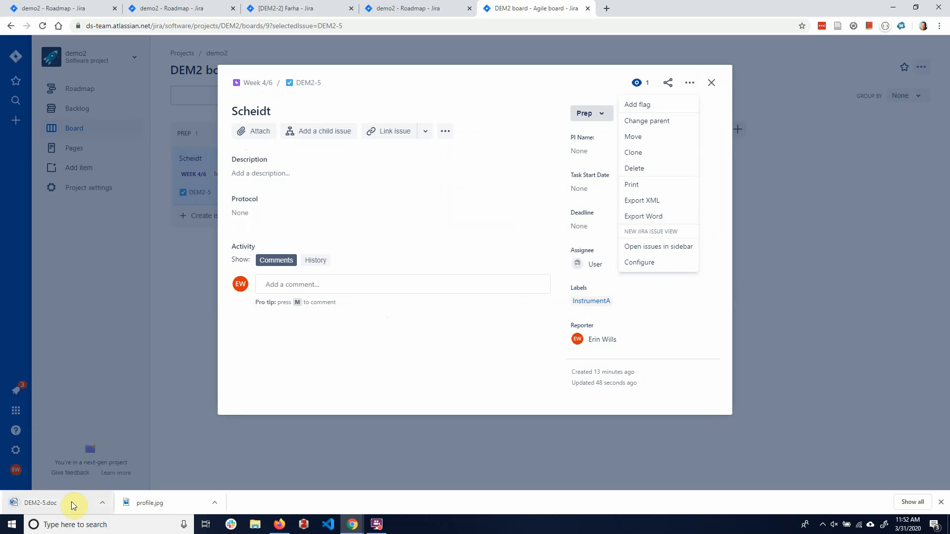
{"action": "left_click", "coordinate": [72, 503]}
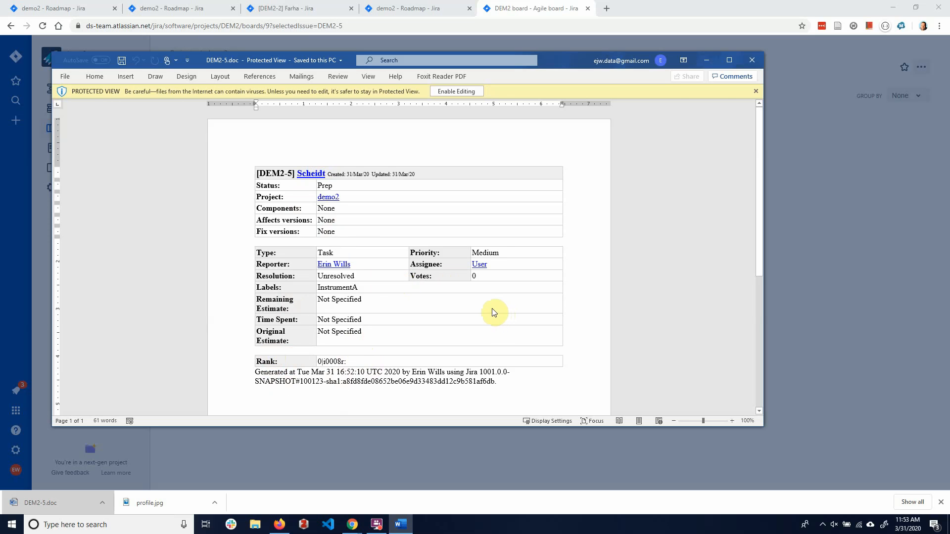
{"action": "left_click", "coordinate": [747, 61]}
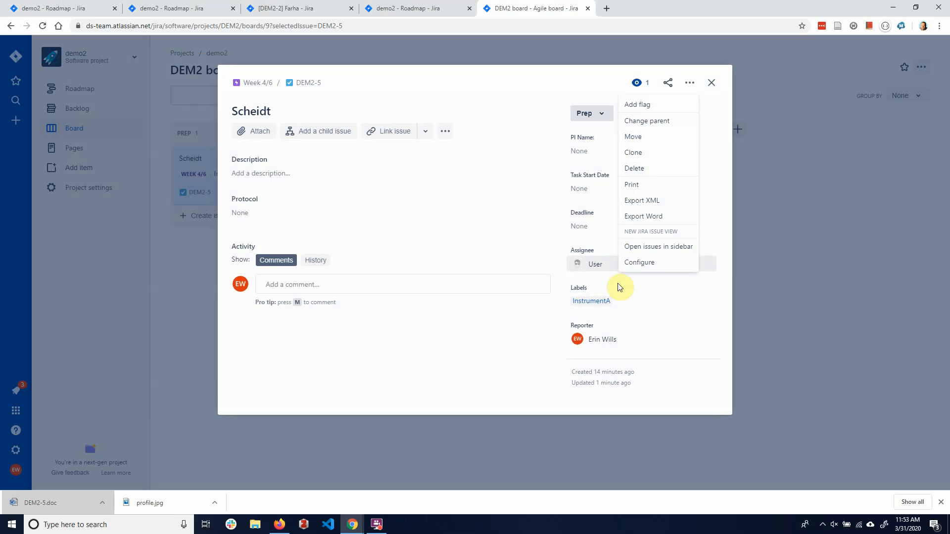
{"action": "left_click", "coordinate": [676, 318]}
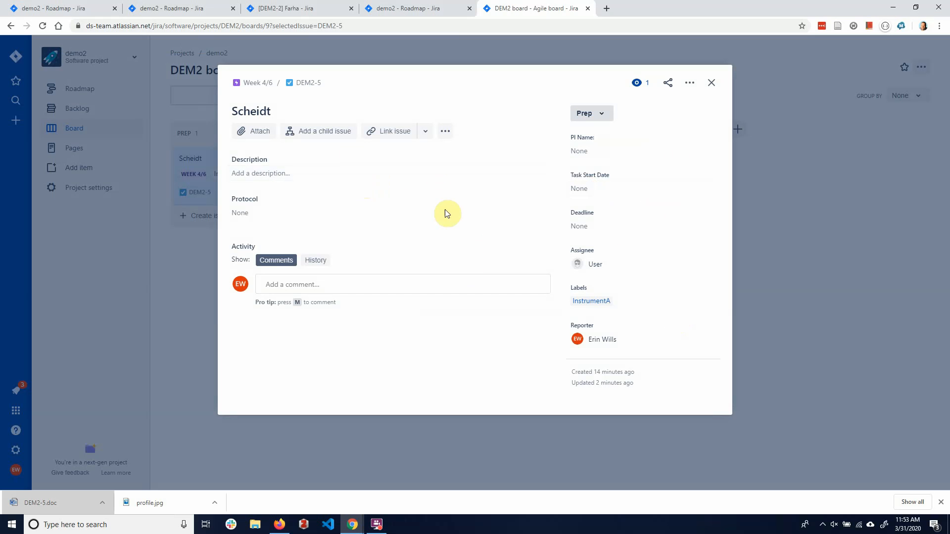
{"action": "left_click", "coordinate": [713, 83]}
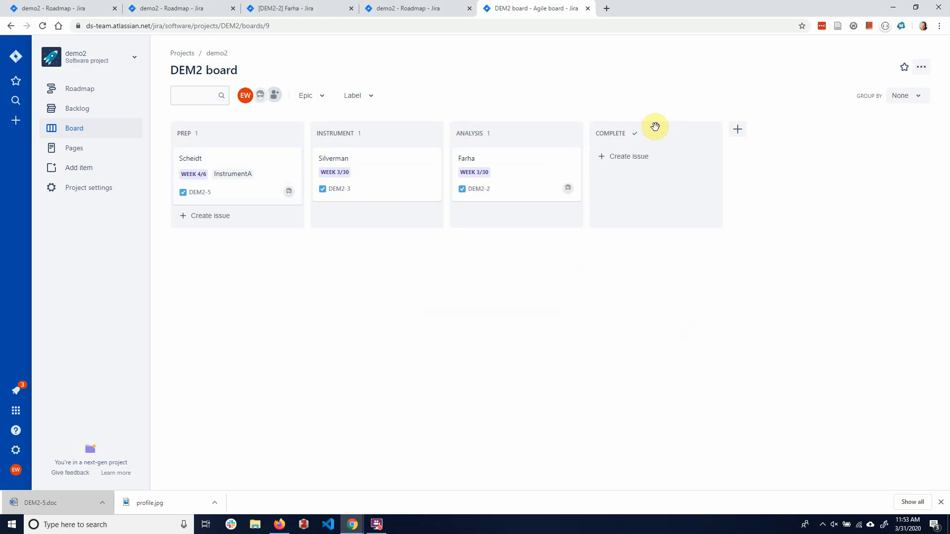
Check the label in the Week 4/6 task's details, and look through the recent issues and boards in Jira search
{"action": "left_click", "coordinate": [231, 181]}
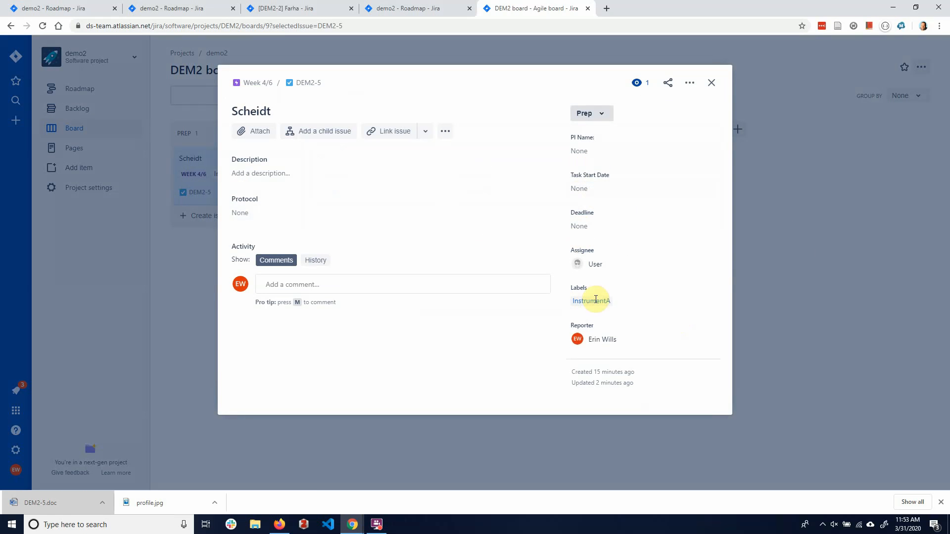
{"action": "left_click", "coordinate": [711, 83]}
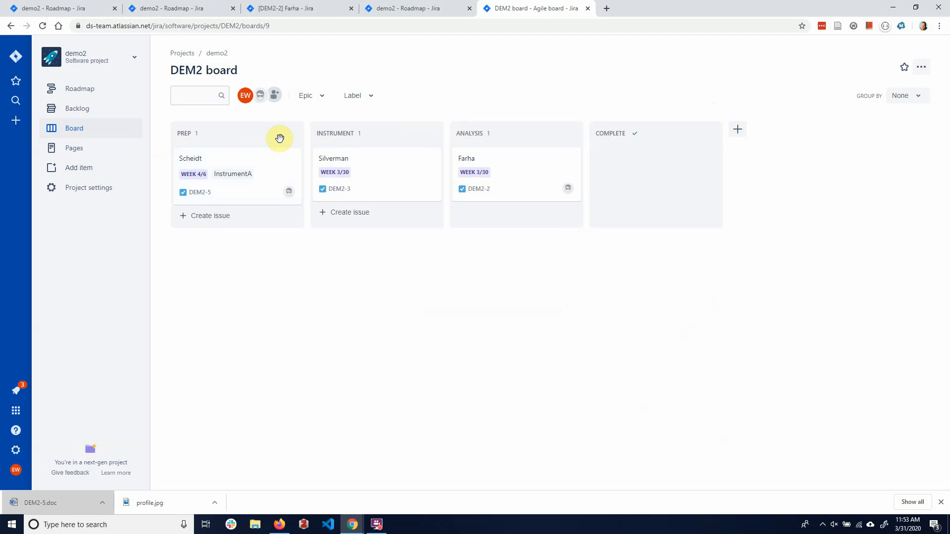
{"action": "left_click", "coordinate": [17, 100]}
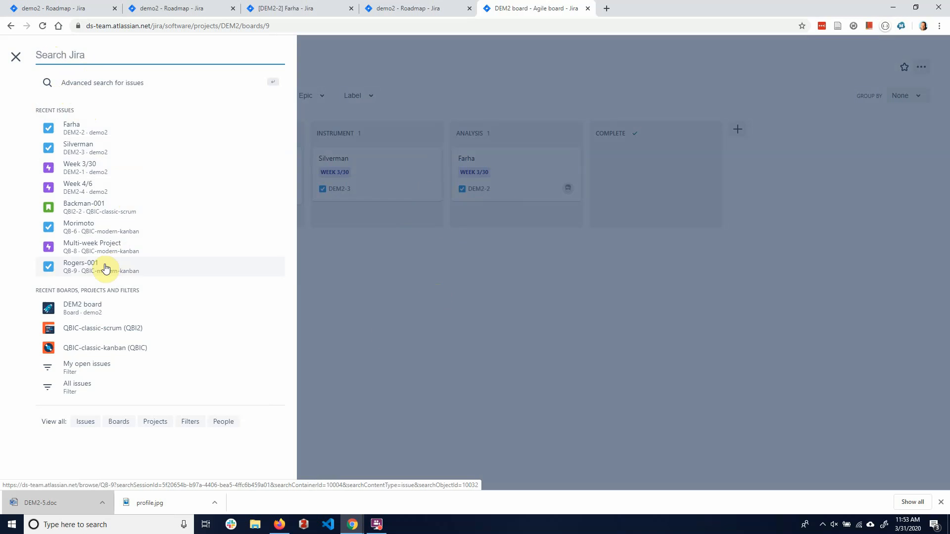
{"action": "left_click", "coordinate": [15, 56]}
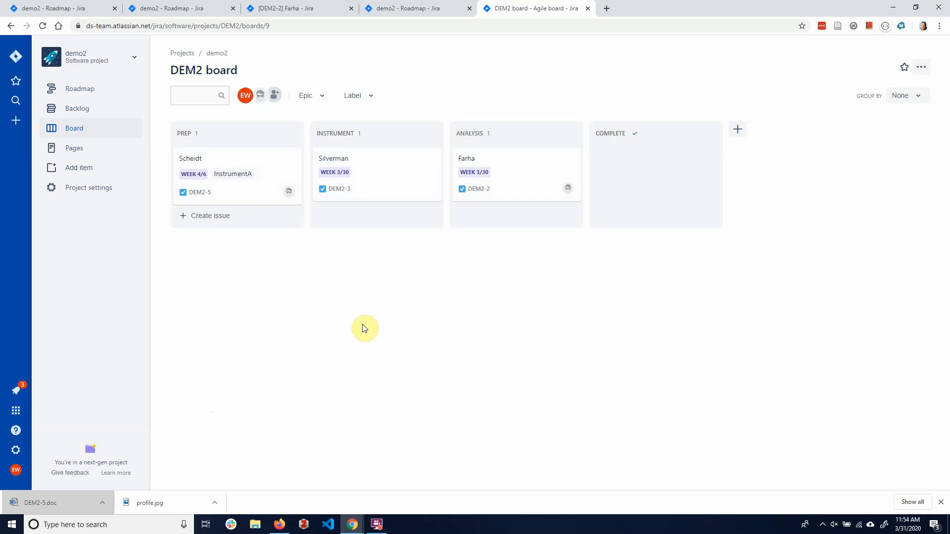
Enable the Sprints feature in the demo2 project settings and open the project's backlog
{"action": "left_click", "coordinate": [94, 196]}
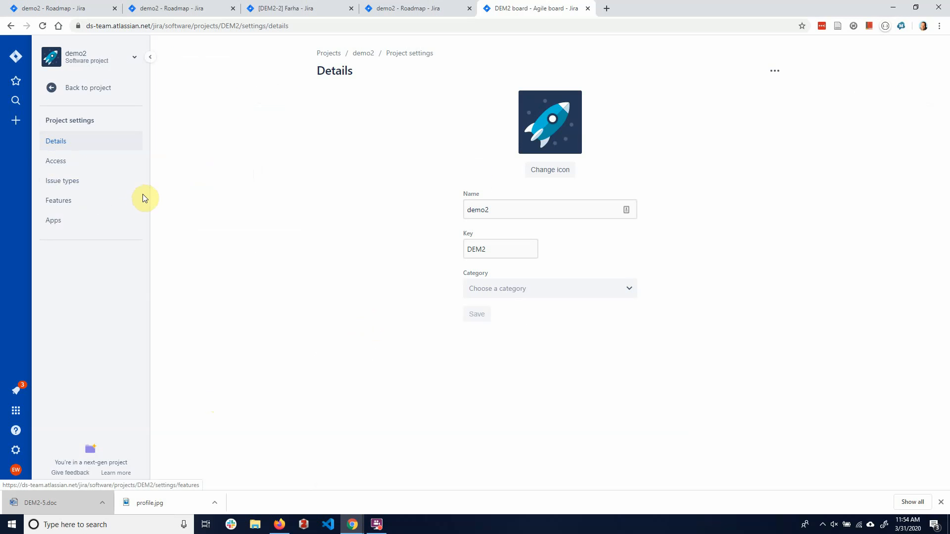
{"action": "left_click", "coordinate": [66, 201]}
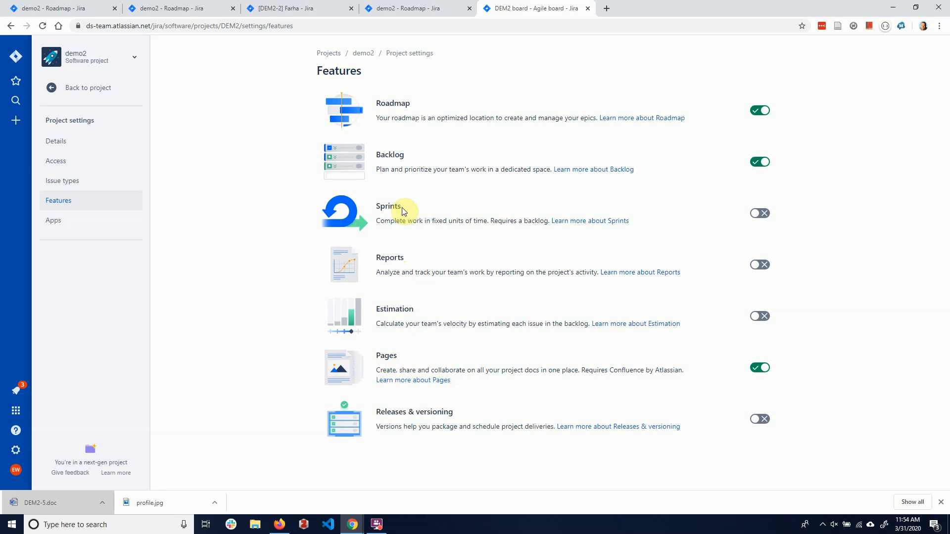
{"action": "left_click", "coordinate": [765, 216]}
{"action": "left_click", "coordinate": [51, 88]}
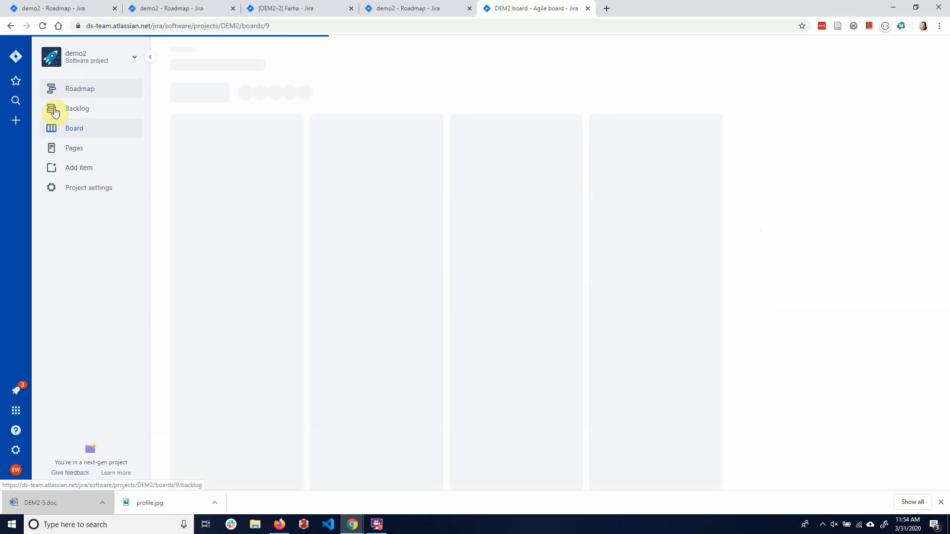
{"action": "left_click", "coordinate": [80, 111]}
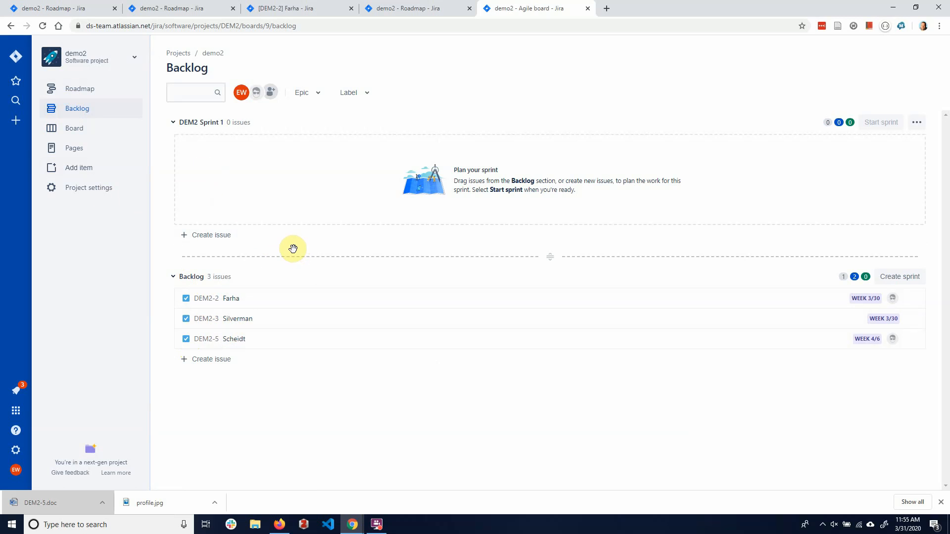
Check the roadmap, move DEM2-2 from the Backlog section into DEM2 Sprint 1, and view the board
{"action": "left_click", "coordinate": [82, 93]}
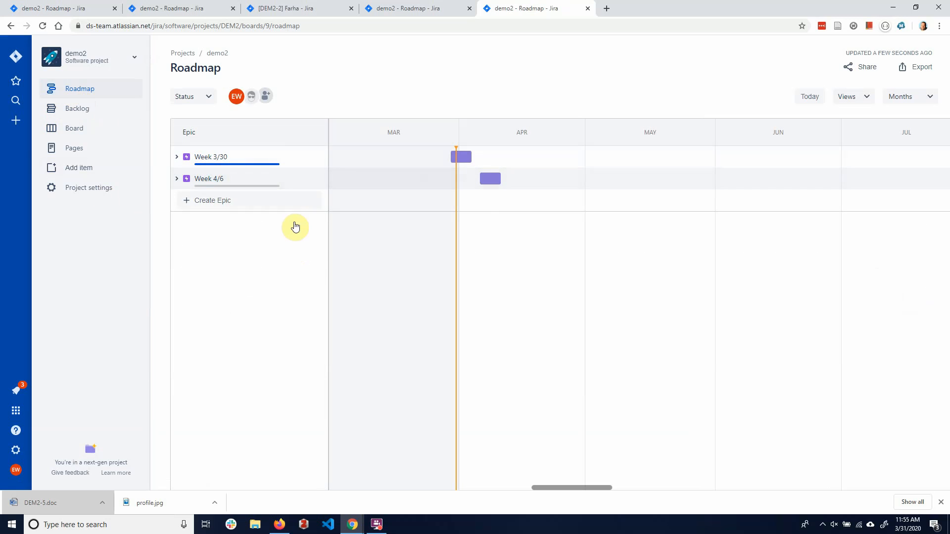
{"action": "left_click", "coordinate": [79, 108]}
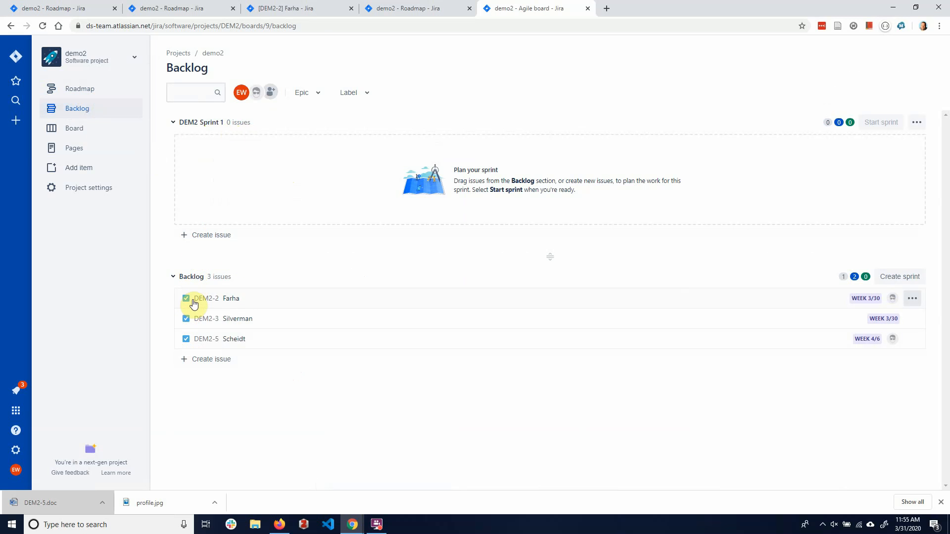
{"action": "left_click_drag", "start_coordinate": [191, 298], "coordinate": [267, 180]}
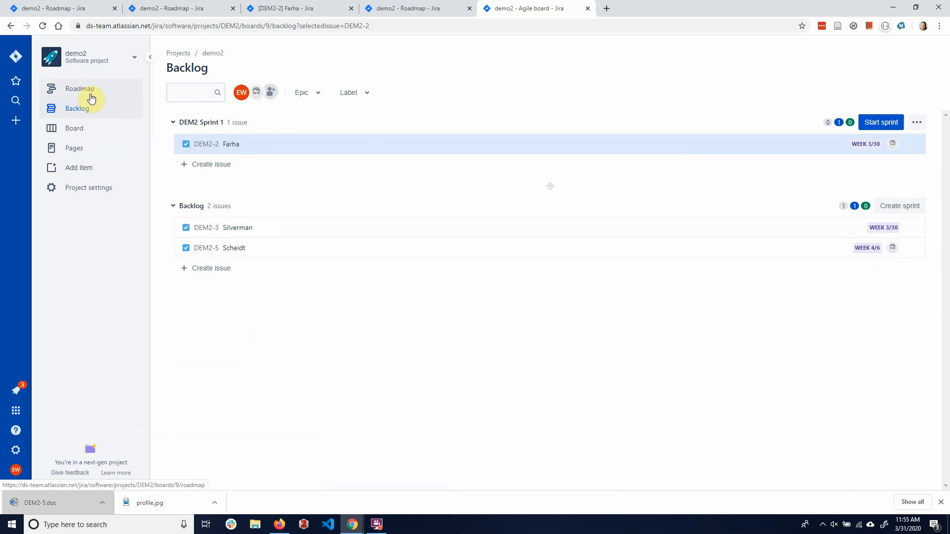
{"action": "left_click", "coordinate": [78, 110]}
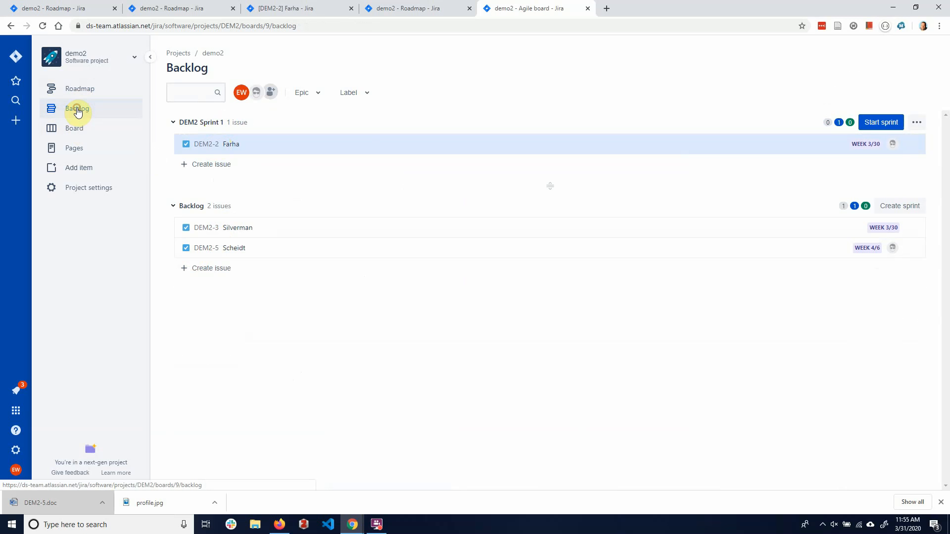
{"action": "left_click", "coordinate": [74, 129]}
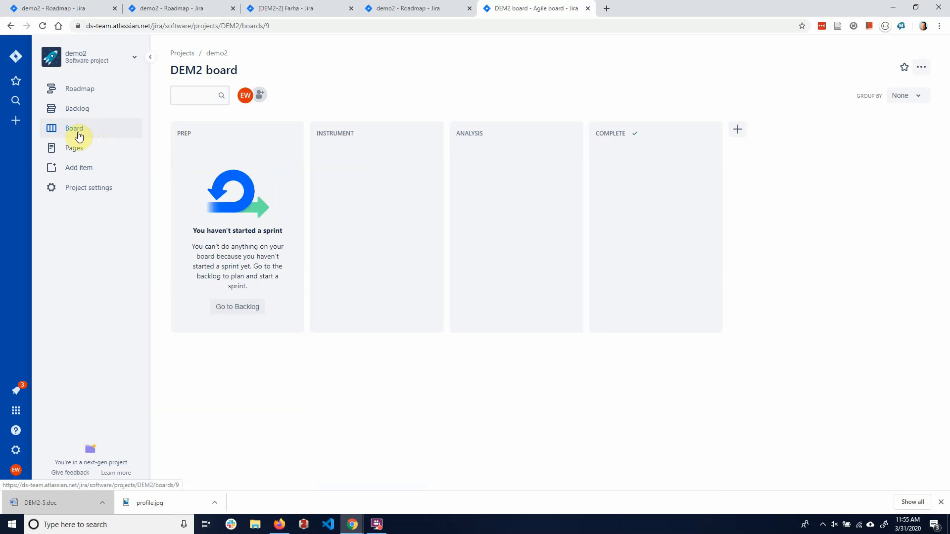
Disable the Sprints feature in the project settings, and check the backlog and the board
{"action": "left_click", "coordinate": [74, 110]}
{"action": "left_click", "coordinate": [71, 190]}
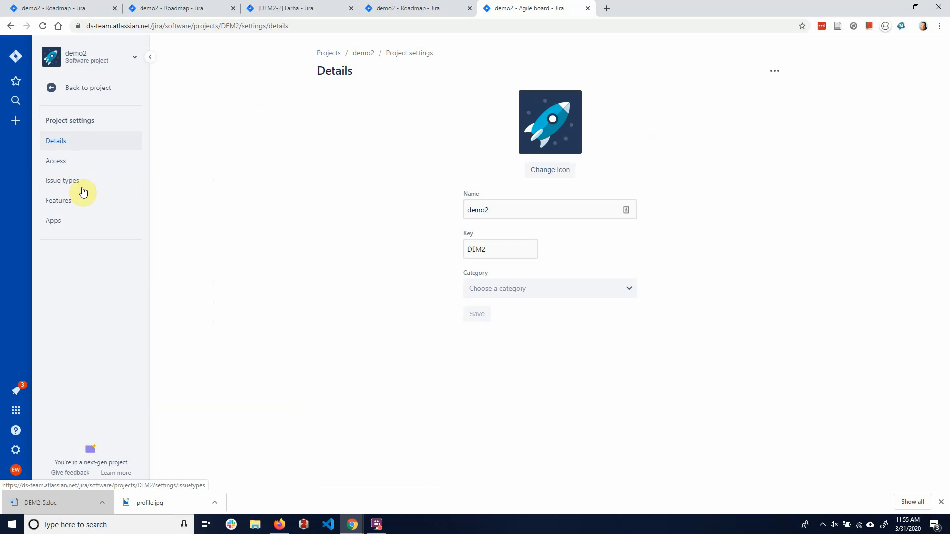
{"action": "left_click", "coordinate": [60, 200]}
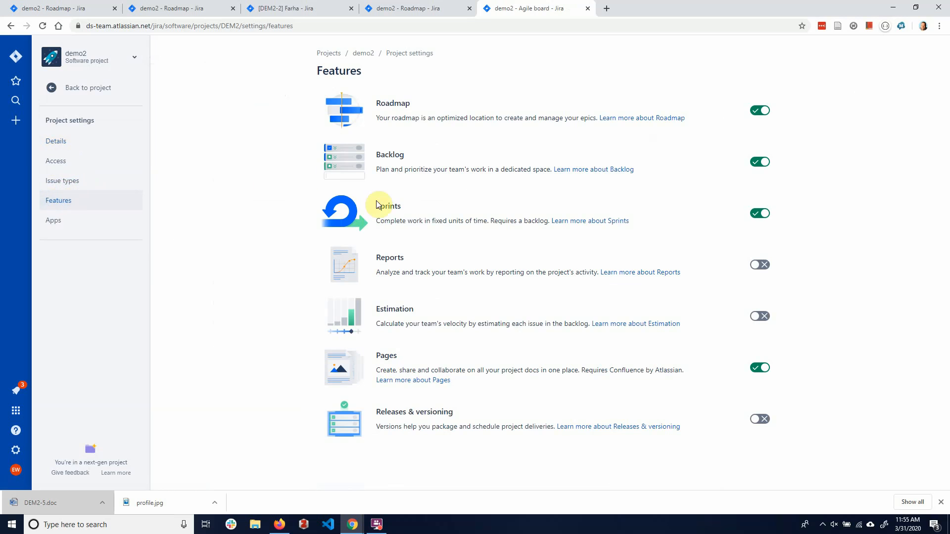
{"action": "left_click", "coordinate": [756, 215]}
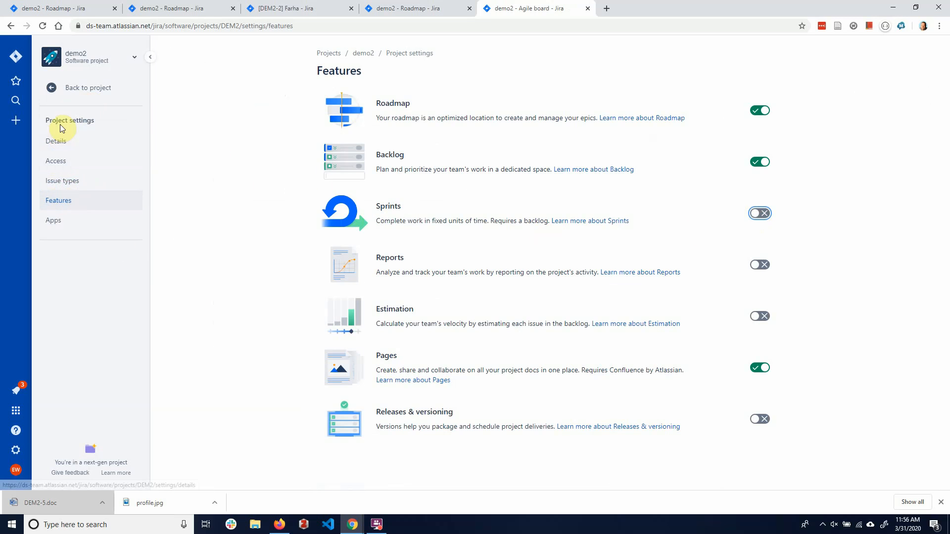
{"action": "left_click", "coordinate": [65, 87]}
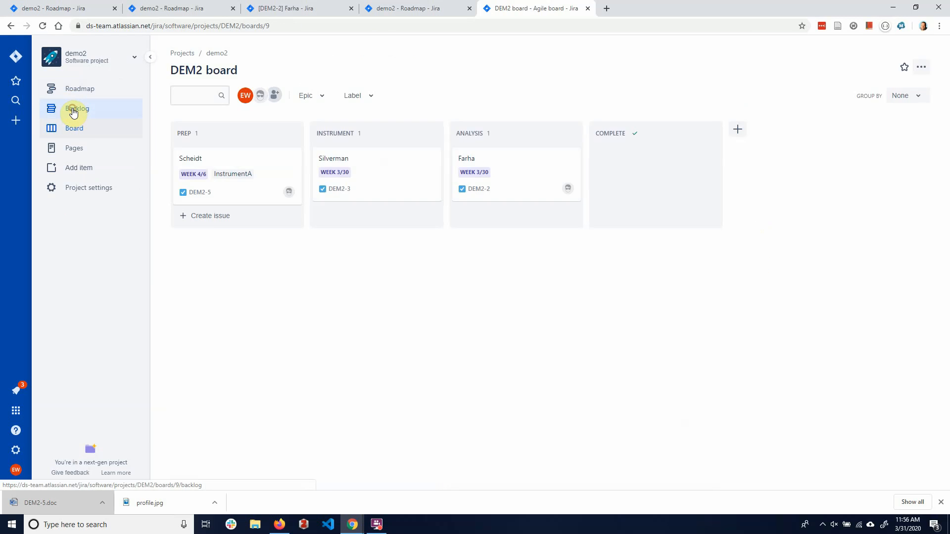
{"action": "left_click", "coordinate": [73, 112]}
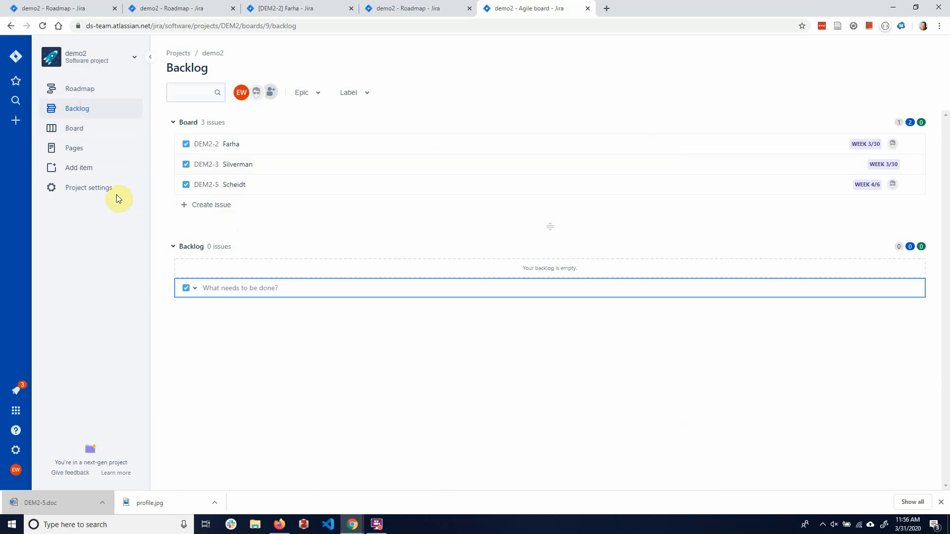
{"action": "left_click", "coordinate": [74, 128]}
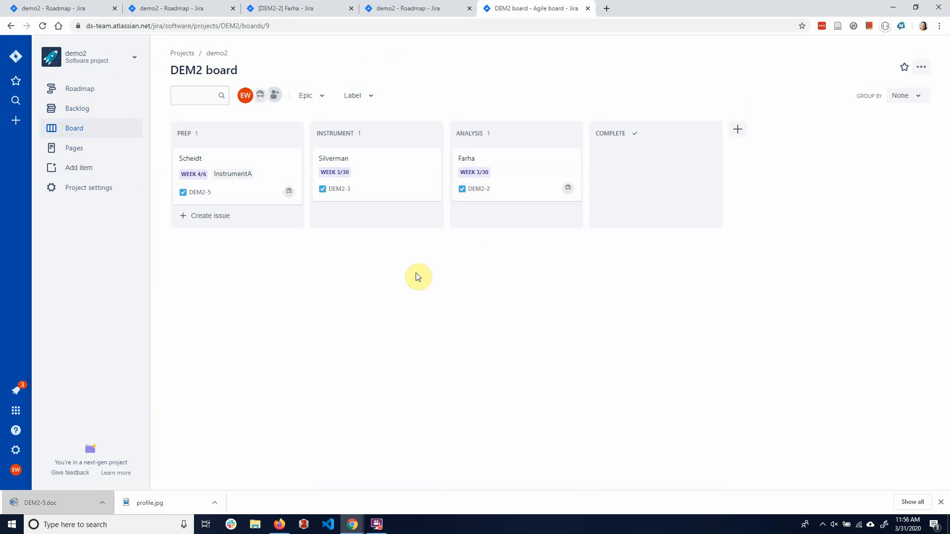
Filter the DEM2 board by the InstrumentA label
{"action": "left_click", "coordinate": [363, 99]}
{"action": "left_click", "coordinate": [350, 121]}
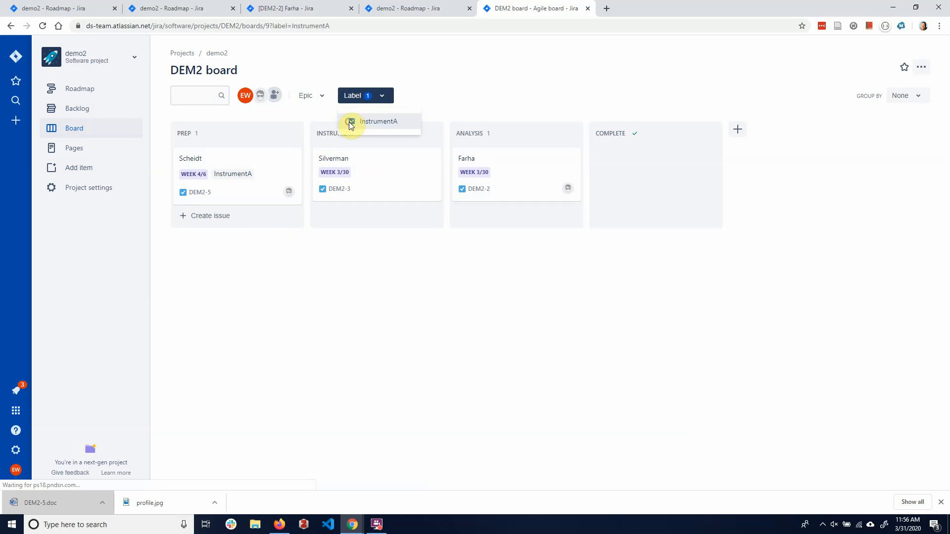
{"action": "left_click", "coordinate": [301, 292]}
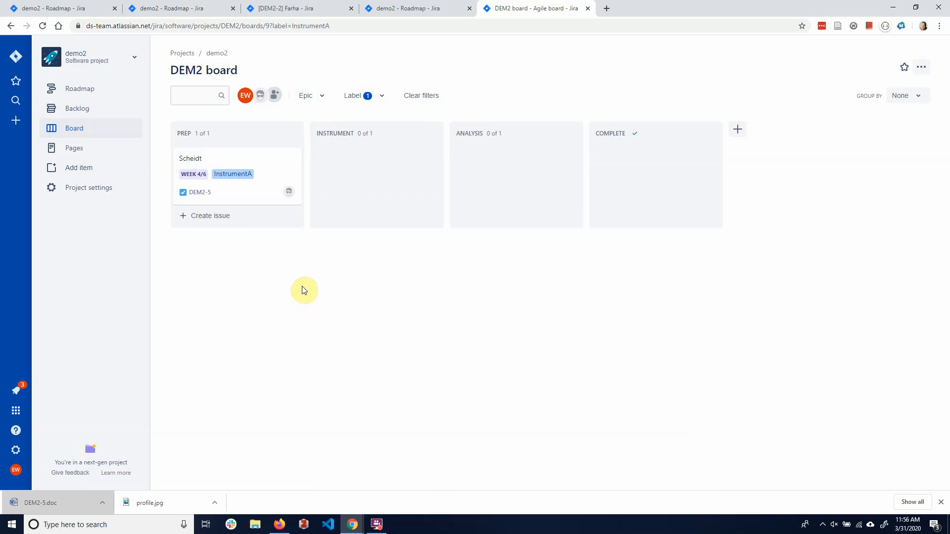
{"action": "mouse_move", "coordinate": [282, 206]}
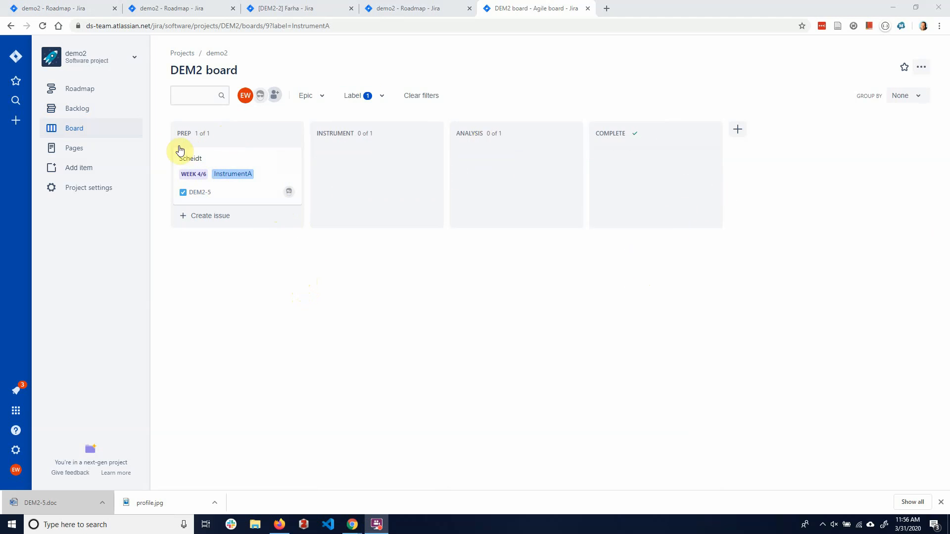
Look through the recent items in Jira search, and view and close the details of the Week 4/6 task
{"action": "left_click", "coordinate": [17, 102]}
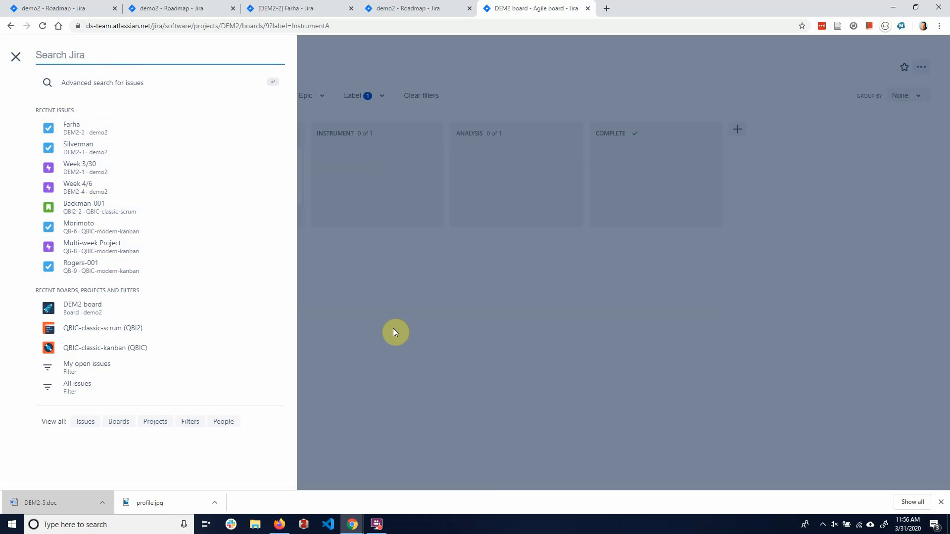
{"action": "left_click", "coordinate": [16, 57]}
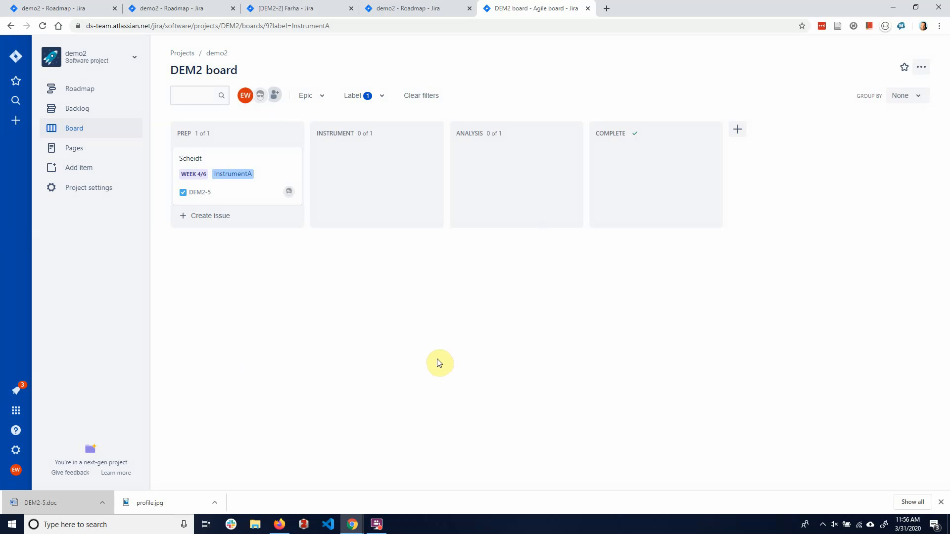
{"action": "left_click", "coordinate": [213, 178]}
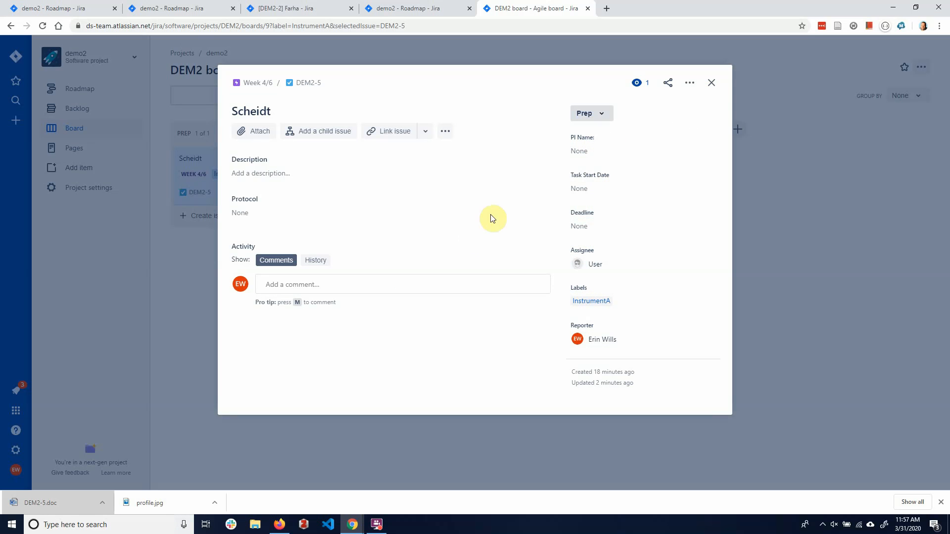
{"action": "left_click", "coordinate": [711, 85]}
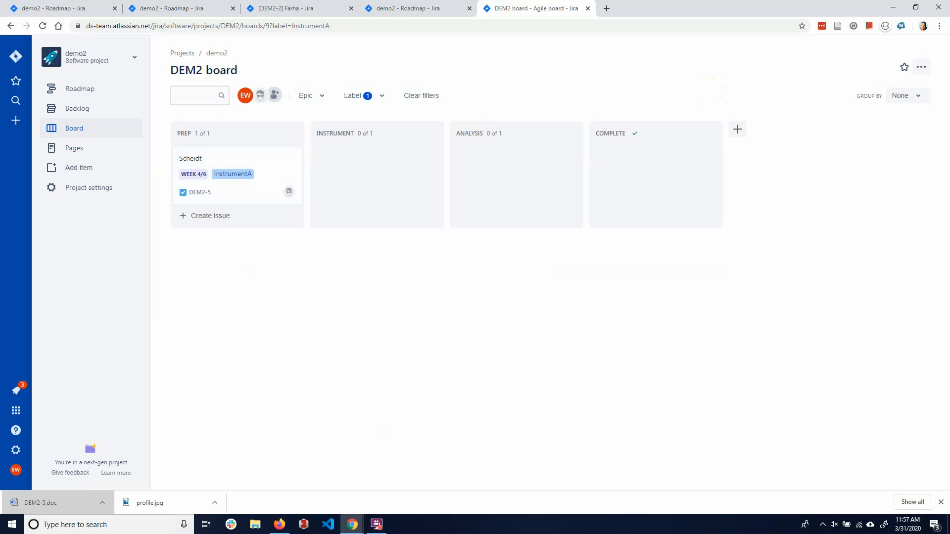
Switch to the Firefox window, maximize it, try to open the demo-restricted project, and return to the project list
{"action": "key", "text": "alt+Tab"}
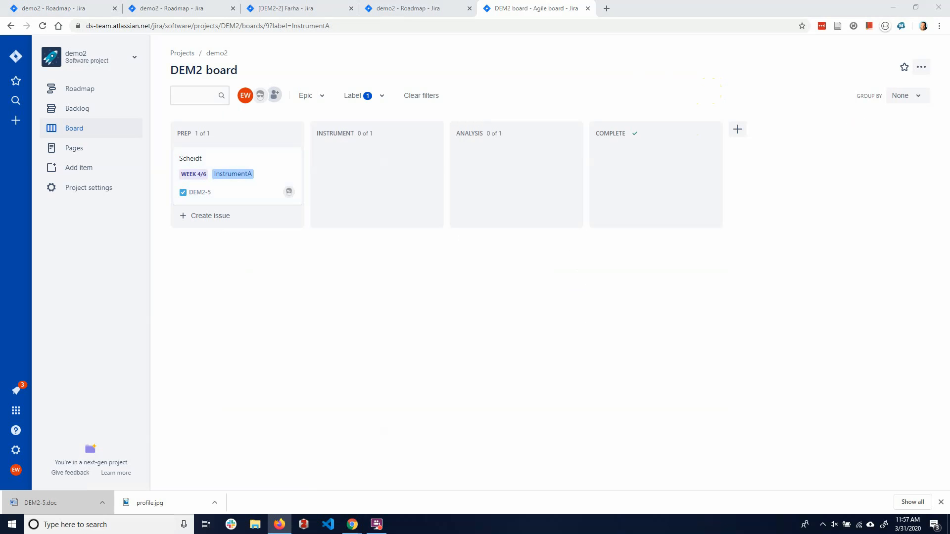
{"action": "left_click_drag", "start_coordinate": [949, 13], "coordinate": [547, 32]}
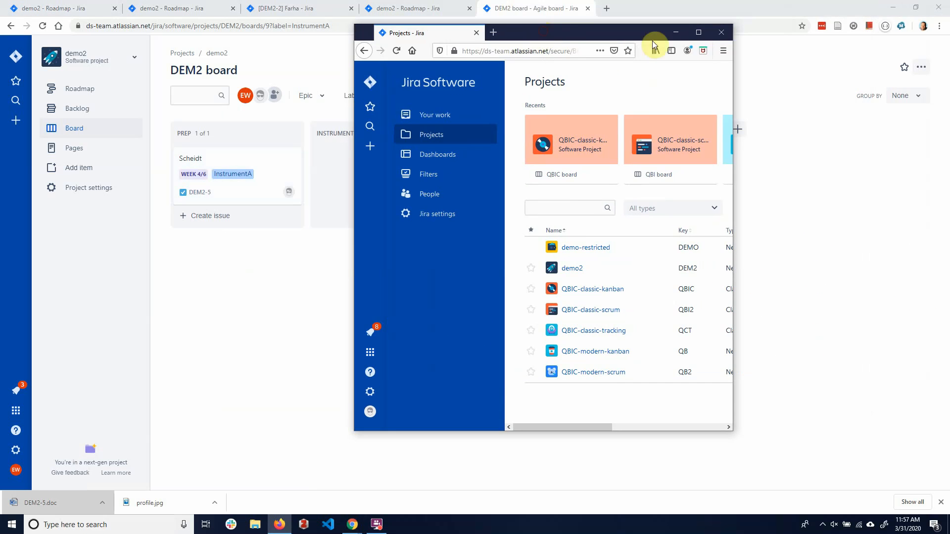
{"action": "left_click", "coordinate": [700, 33]}
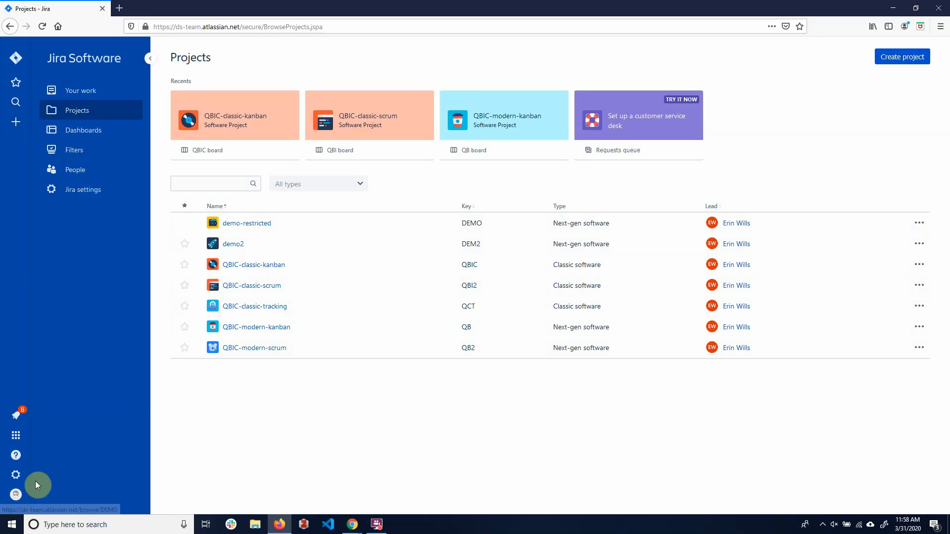
{"action": "left_click", "coordinate": [236, 225]}
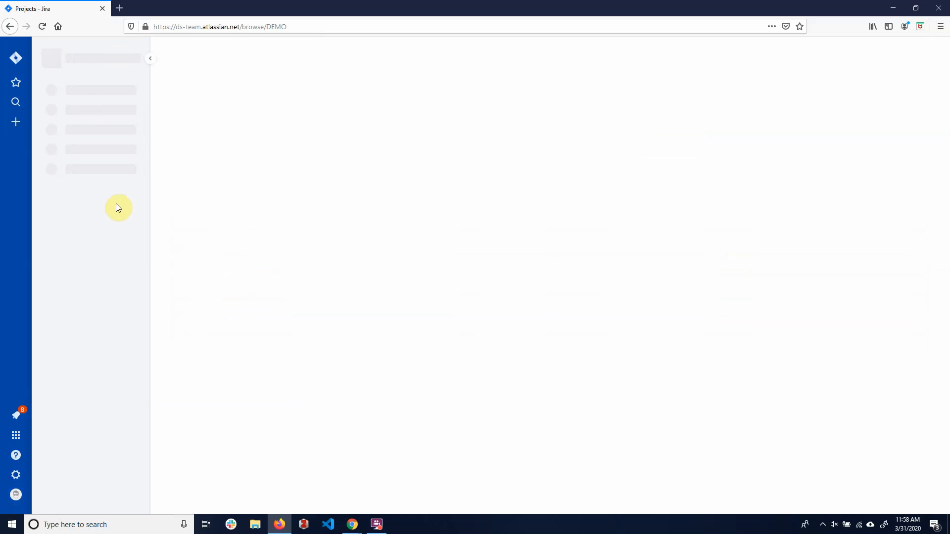
{"action": "left_click", "coordinate": [6, 26]}
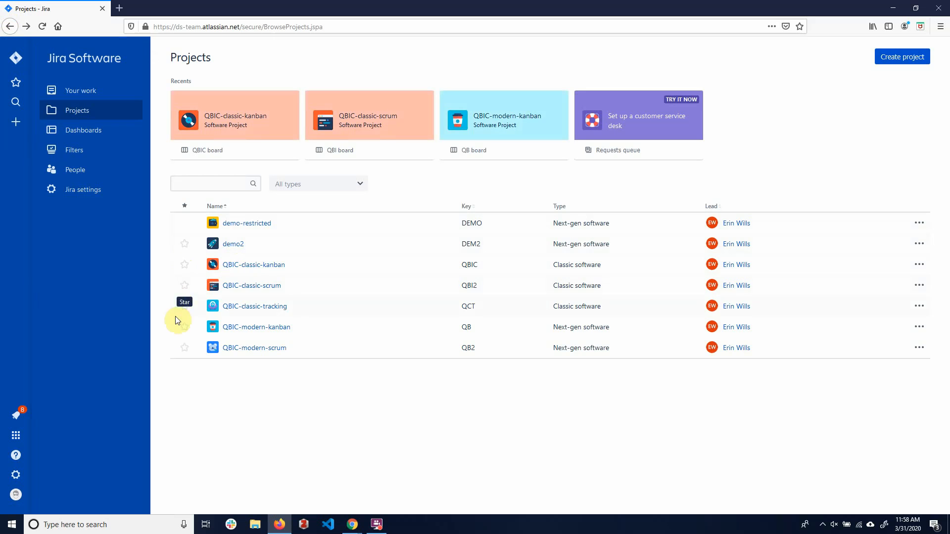
View the demo2 project's board in Firefox and return to the project list
{"action": "left_click", "coordinate": [233, 245]}
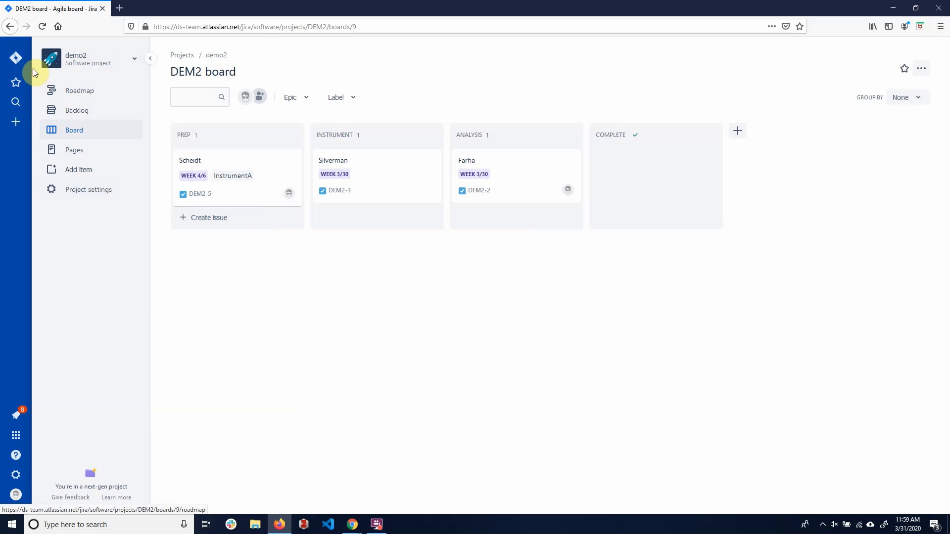
{"action": "left_click", "coordinate": [16, 61]}
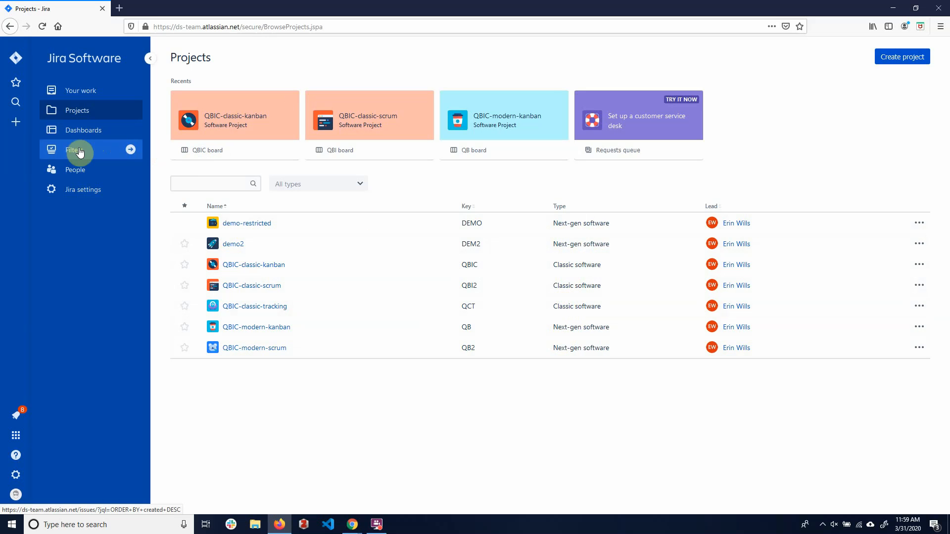
{"action": "left_click", "coordinate": [74, 170]}
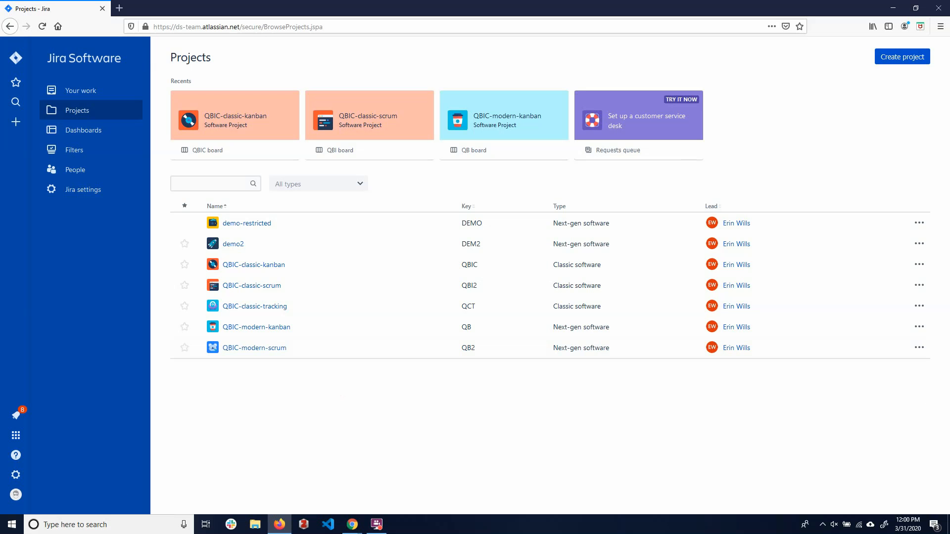
Launch Microsoft Teams and close its sign-in window
{"action": "left_click", "coordinate": [152, 525]}
{"action": "type", "text": "team"}
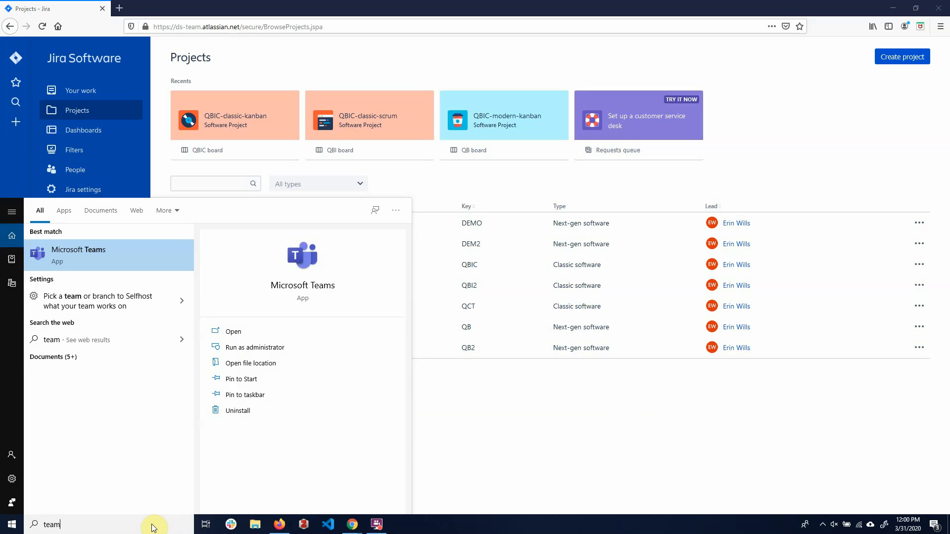
{"action": "key", "text": "Return"}
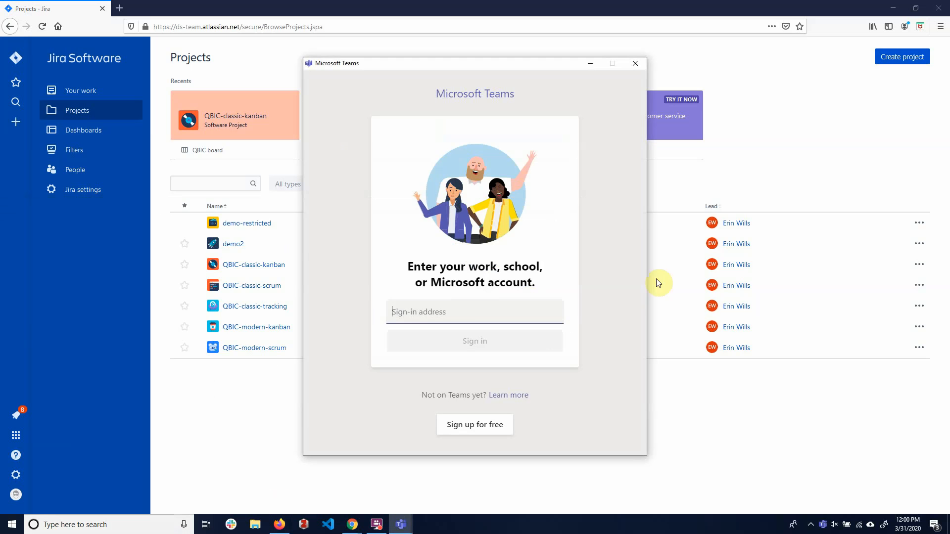
{"action": "left_click", "coordinate": [639, 61]}
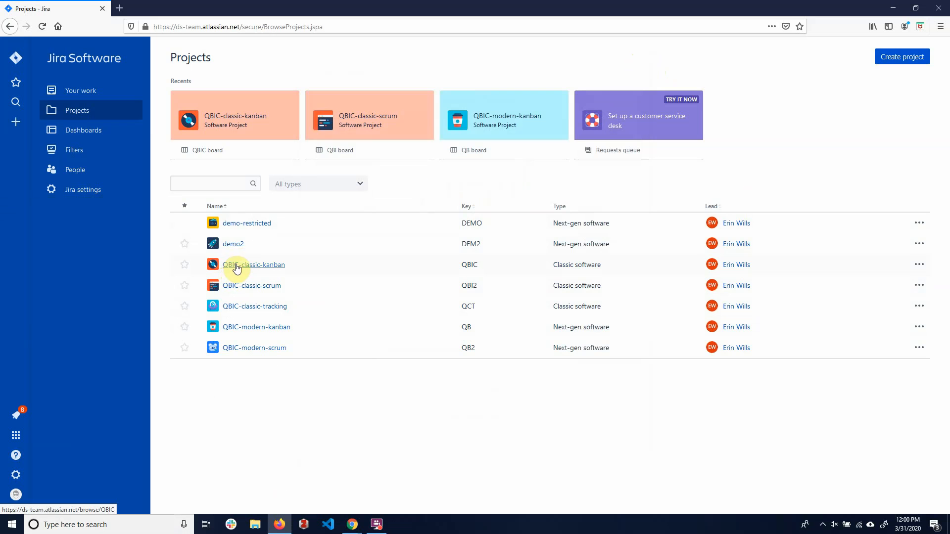
Open the demo2 project, review the Features page in its project settings, and return to the project
{"action": "left_click", "coordinate": [229, 247]}
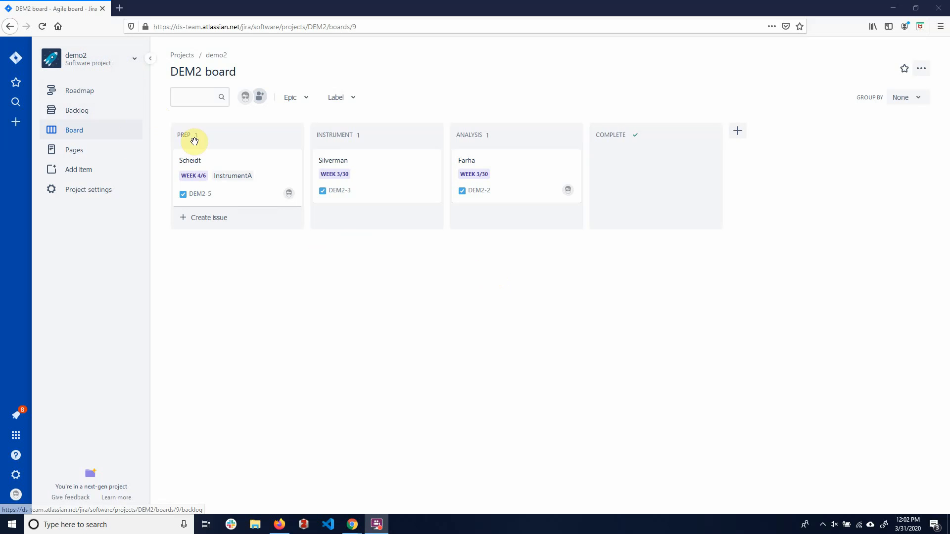
{"action": "left_click", "coordinate": [95, 193]}
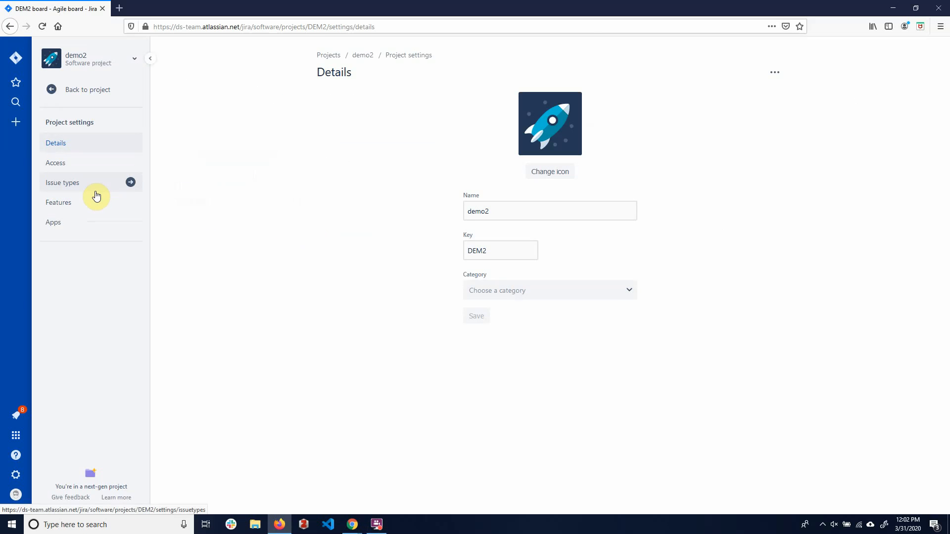
{"action": "left_click", "coordinate": [69, 204]}
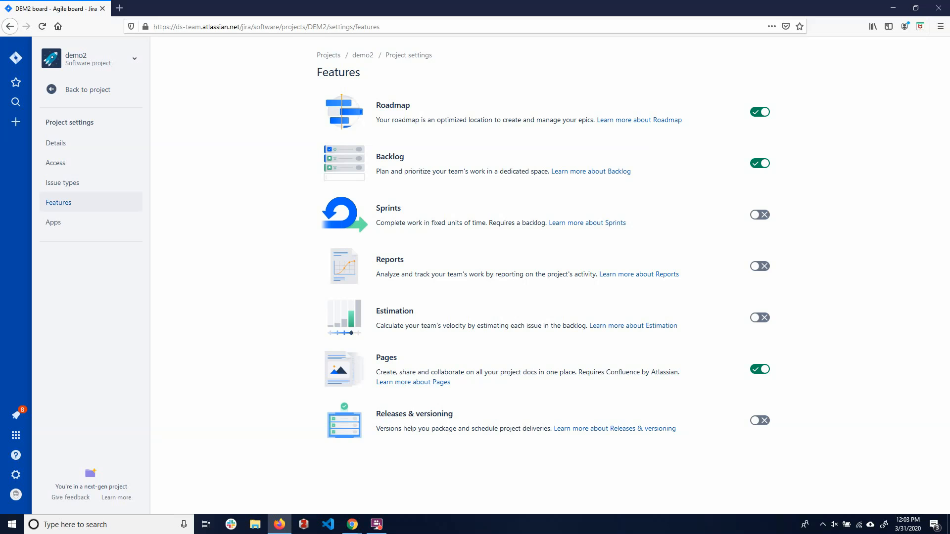
{"action": "left_click", "coordinate": [79, 95]}
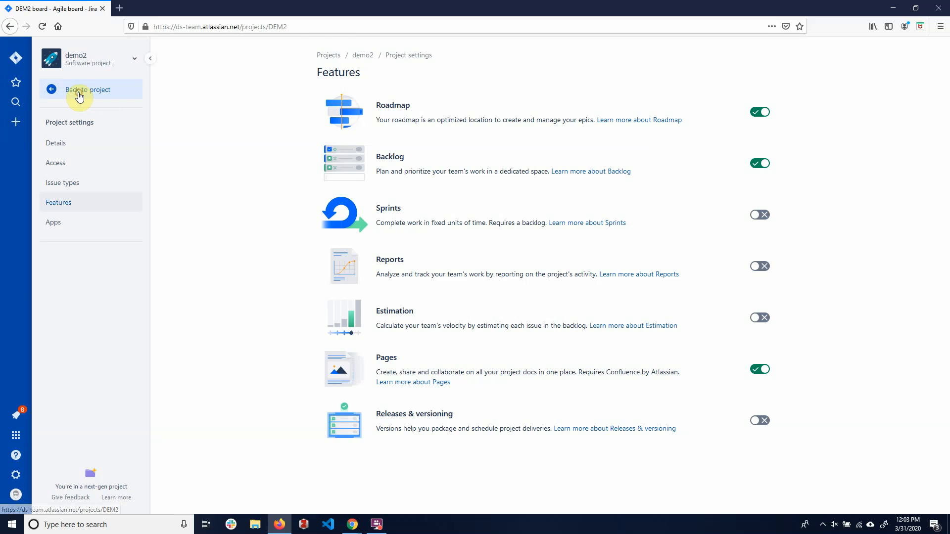